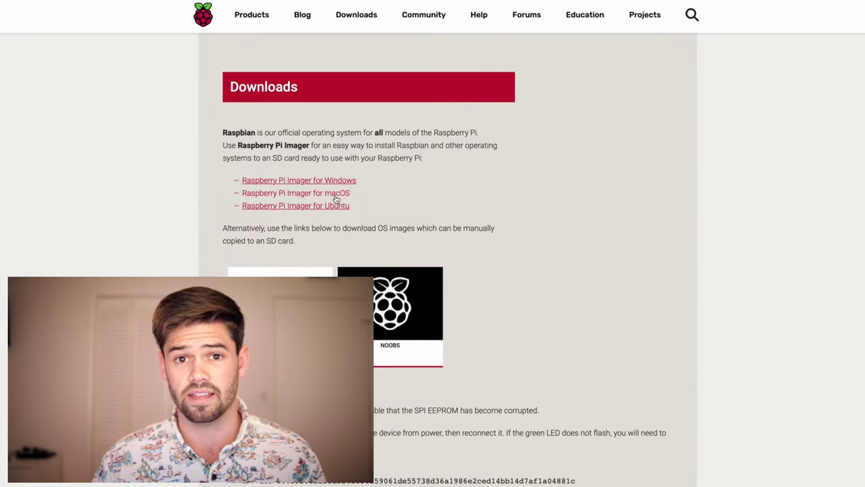
# Step: Download Raspberry Pi Imager for macOS and launch it from the imager.dmg disk image
pyautogui.click(336, 194)
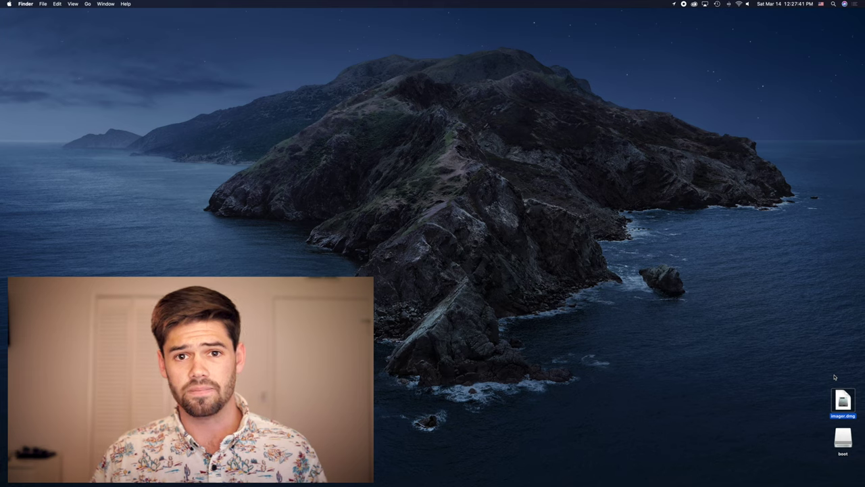
pyautogui.doubleClick(844, 404)
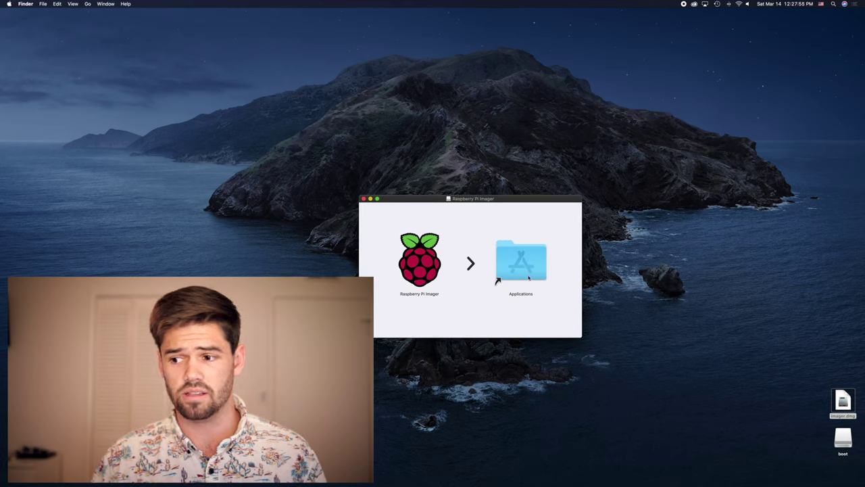
pyautogui.doubleClick(414, 272)
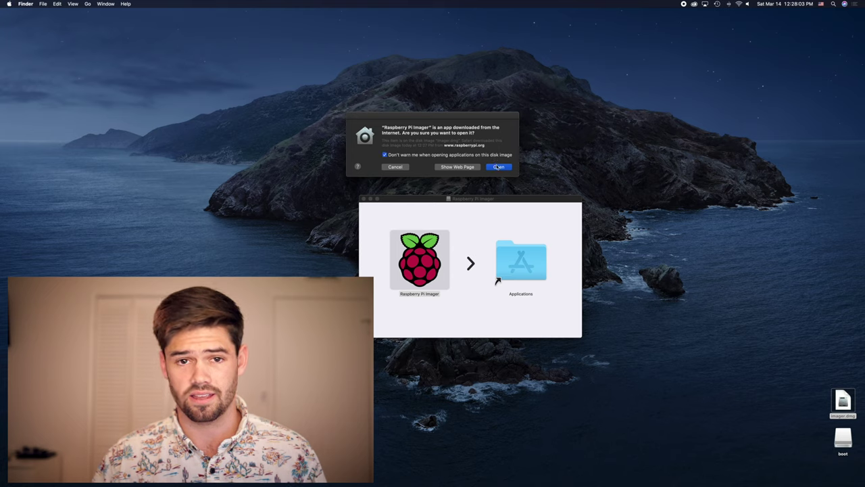
pyautogui.click(498, 167)
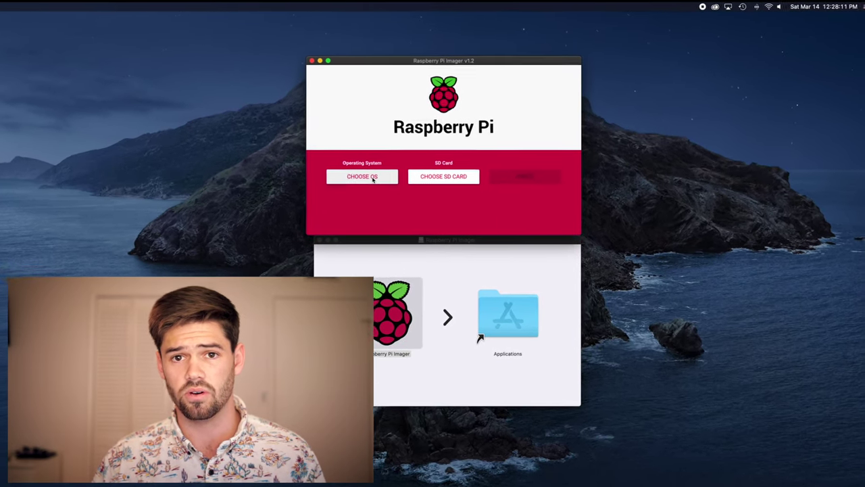
# Step: Choose Raspbian as the operating system and the generic multi-card reader as the SD card
pyautogui.click(379, 170)
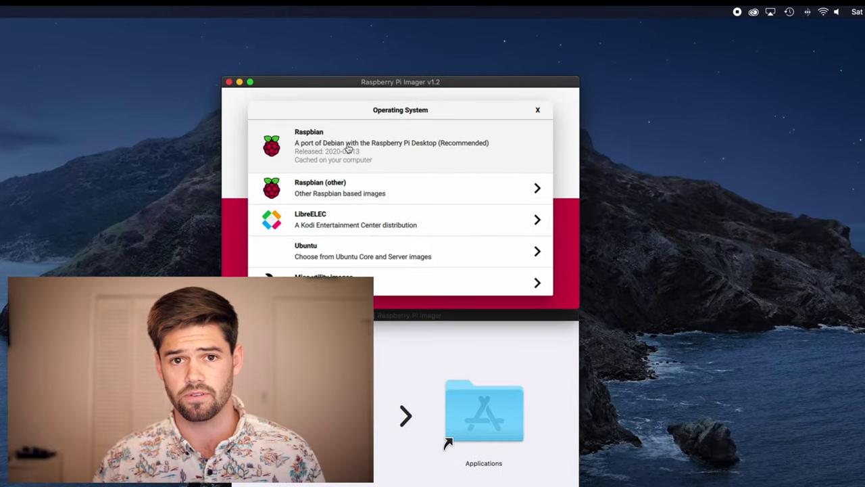
pyautogui.click(348, 149)
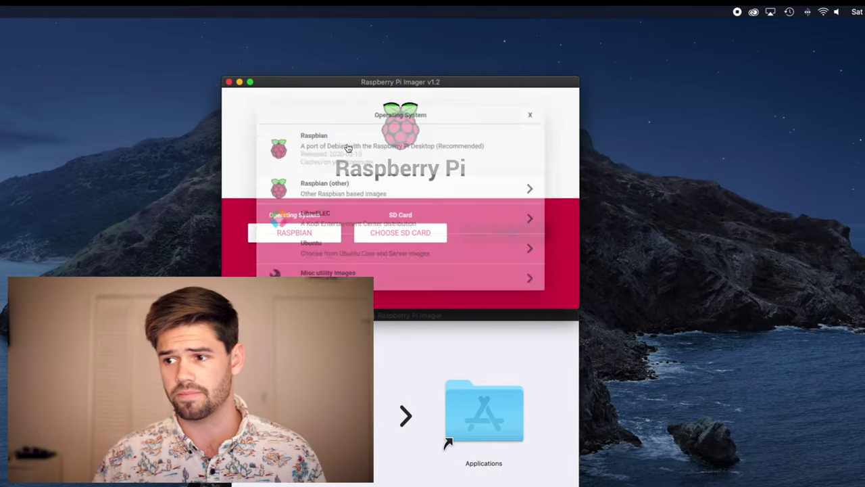
pyautogui.click(406, 236)
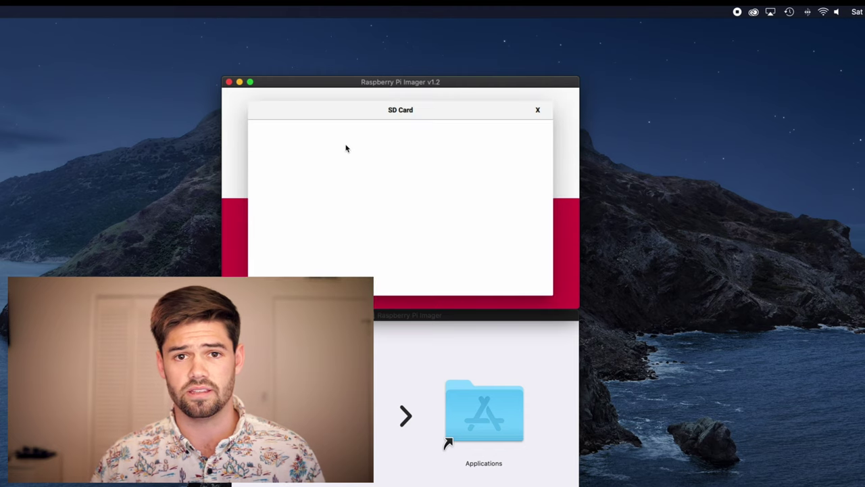
pyautogui.click(345, 148)
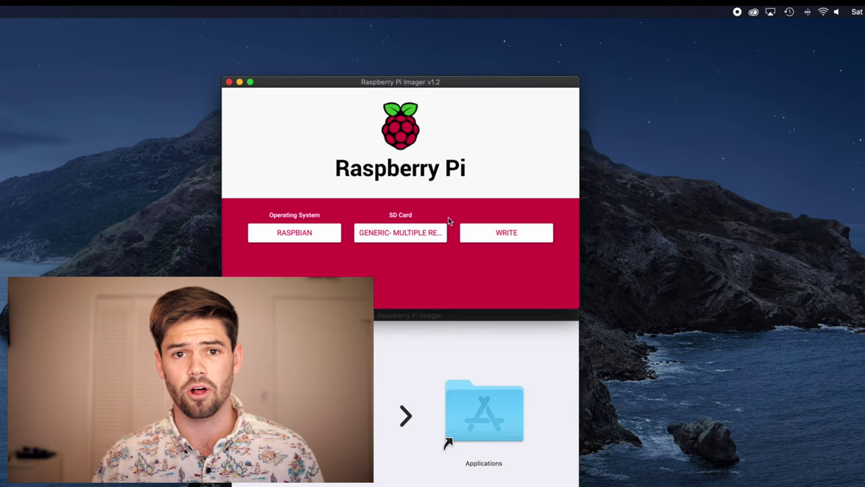
# Step: Write the image to the SD card, authorizing the change with the account password
pyautogui.click(510, 235)
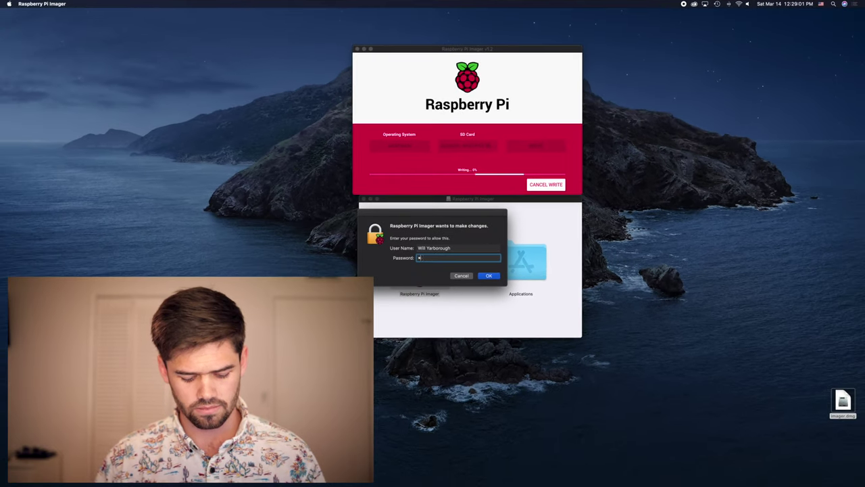
pyautogui.write('*******')
pyautogui.press('Return')
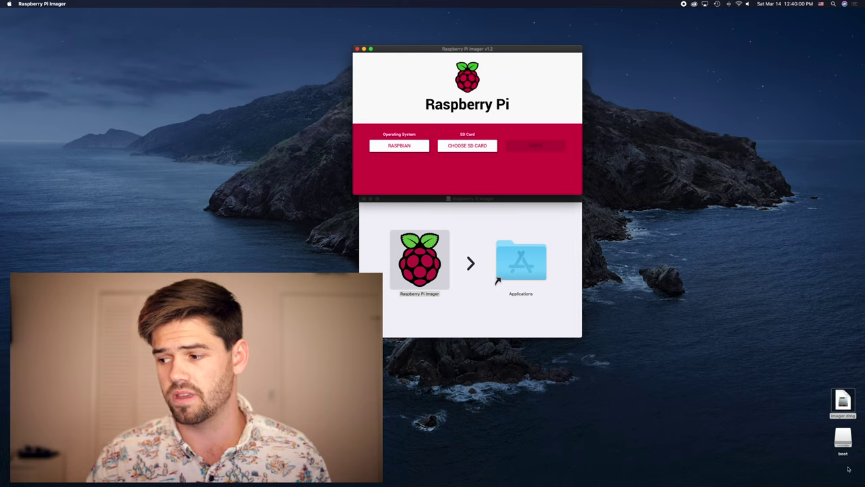
# Step: Open an enlarged-text terminal at the boot volume and create an empty file named SSH with touch
pyautogui.rightClick(848, 442)
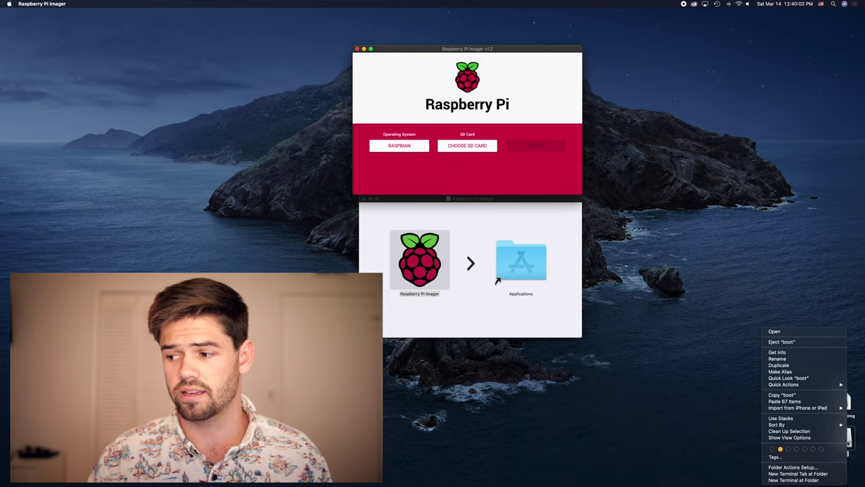
pyautogui.click(815, 482)
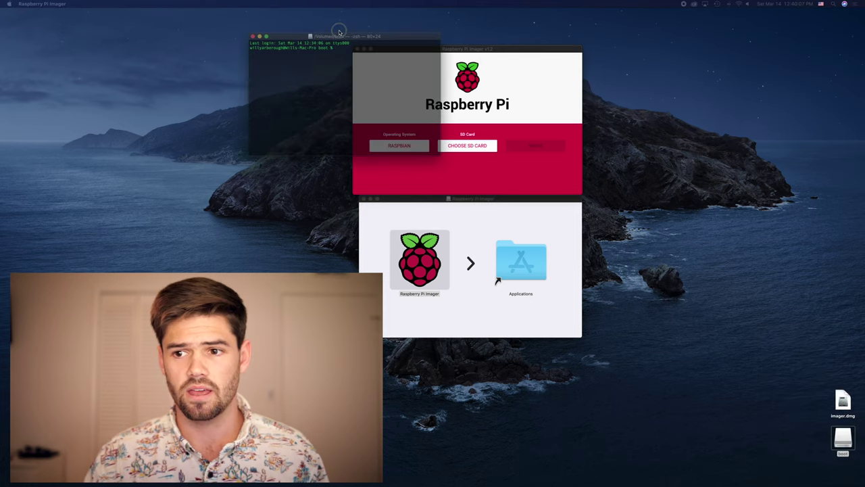
pyautogui.press('super+equal')
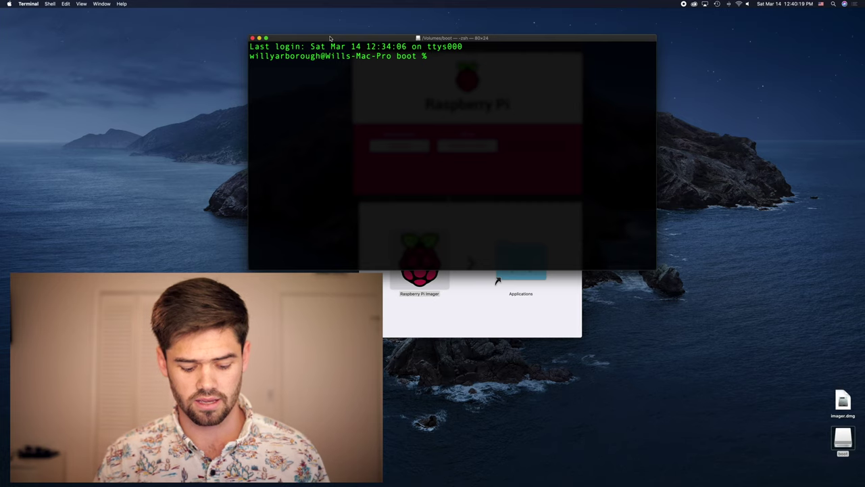
pyautogui.write('touch ')
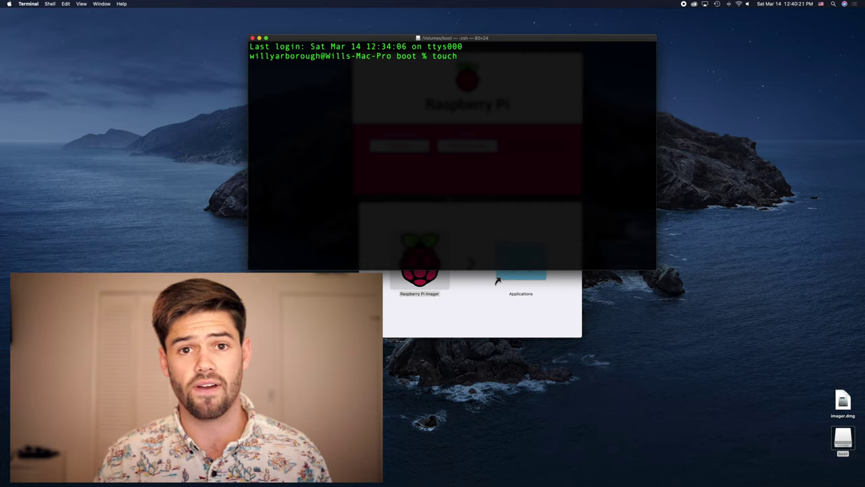
pyautogui.write('SSH')
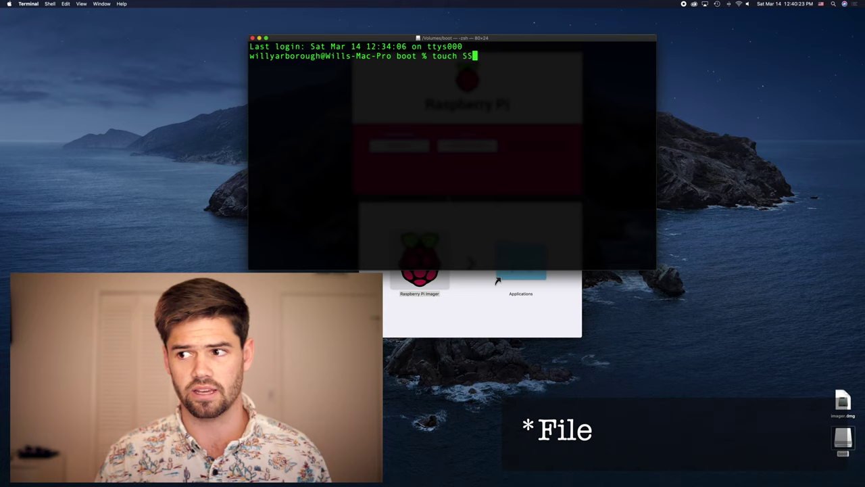
pyautogui.press('Return')
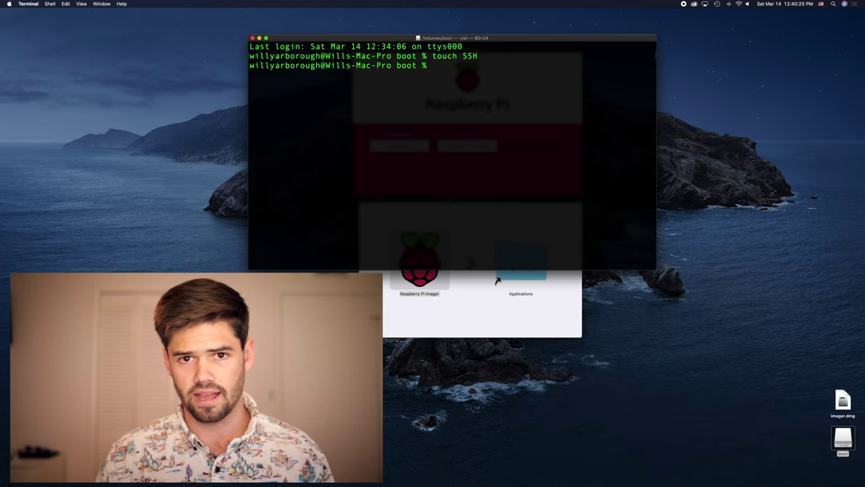
# Step: List the boot volume's files to check for the SSH file, close the terminal and select the boot volume
pyautogui.write('ls')
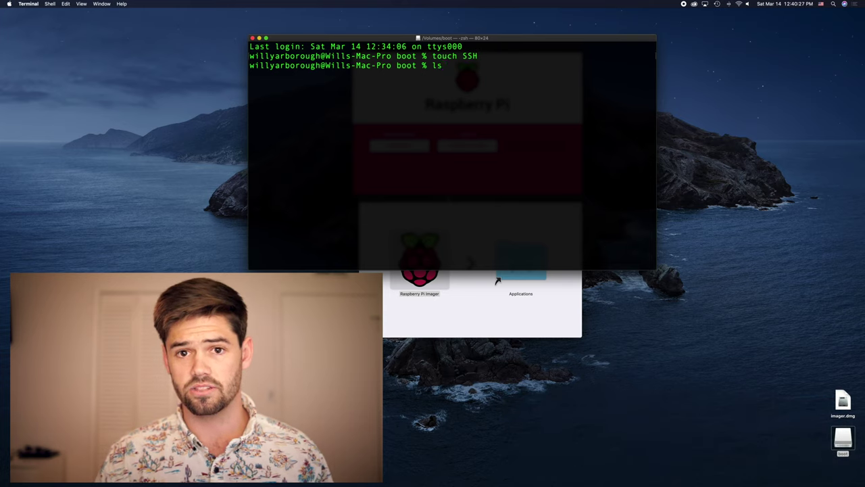
pyautogui.press('Return')
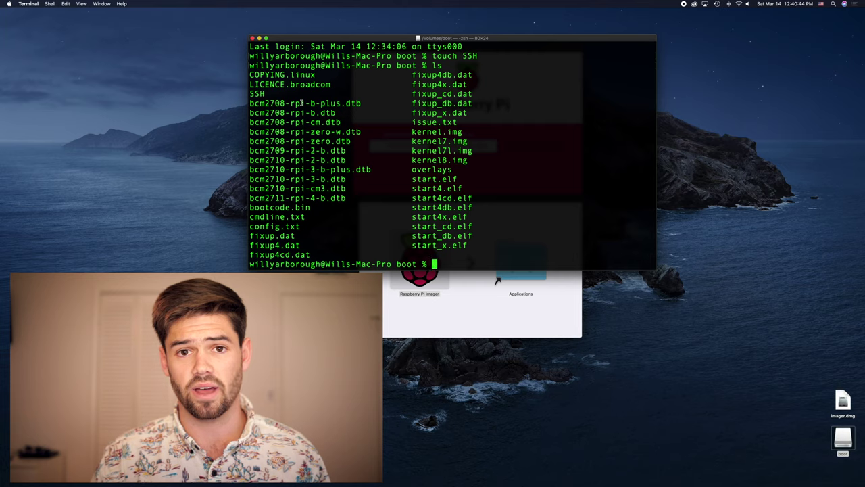
pyautogui.click(252, 37)
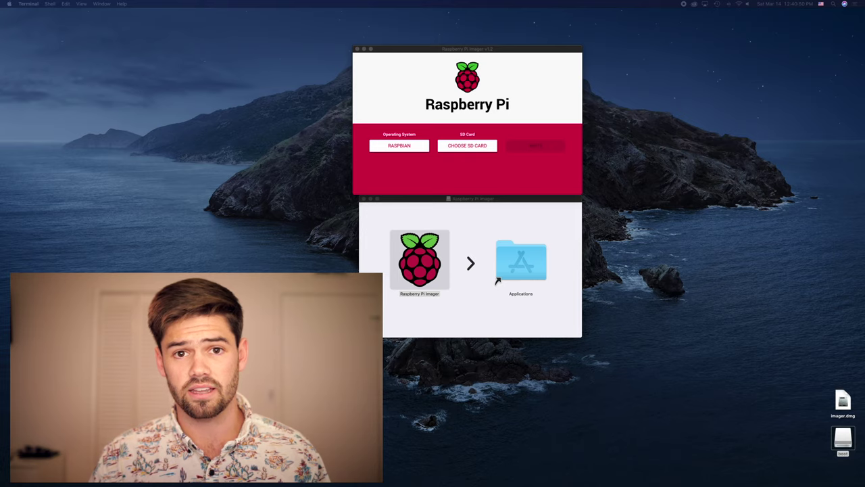
pyautogui.click(844, 438)
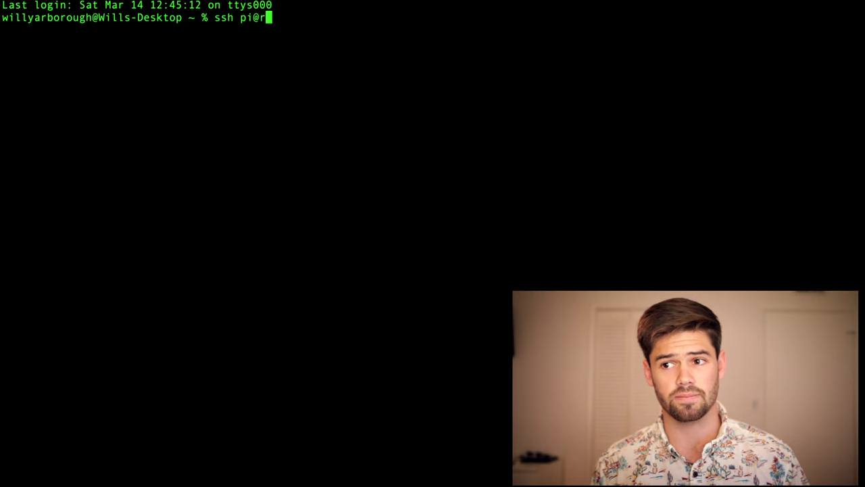
pyautogui.press('BackSpace')
pyautogui.write('Rasperrypi.local')
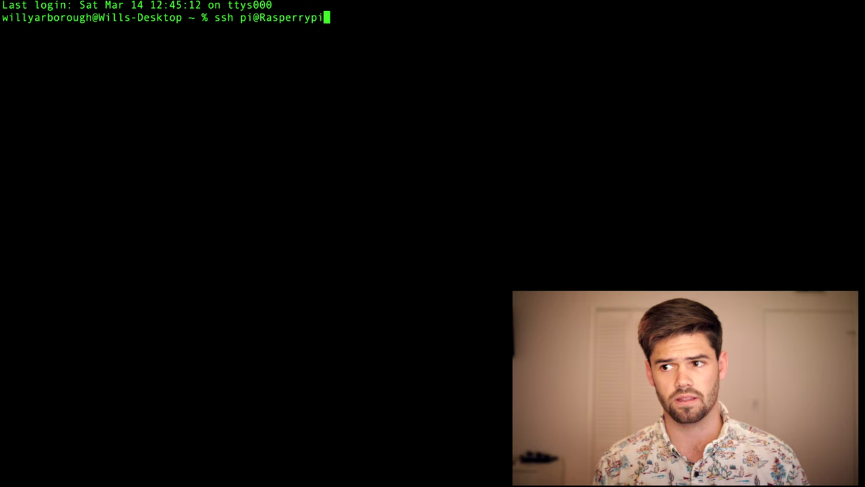
pyautogui.press('Return')
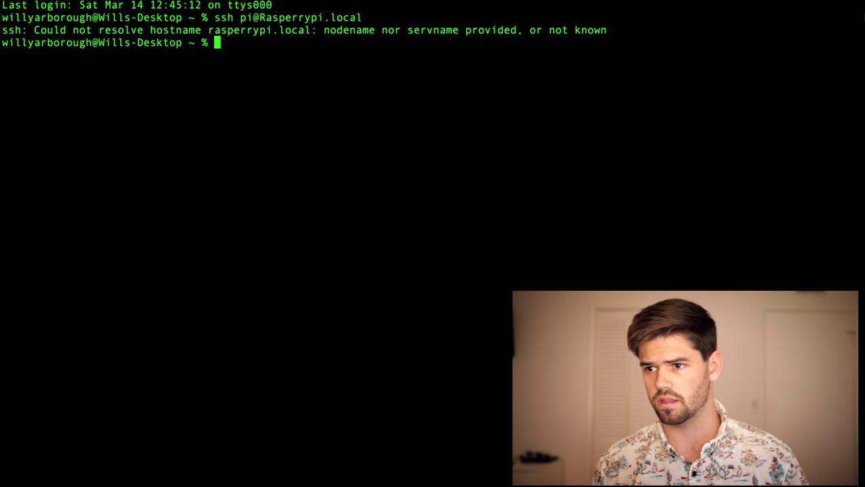
# Step: Correct the host name in the previous SSH command to Raspberrypi.local and run it
pyautogui.press('Up')
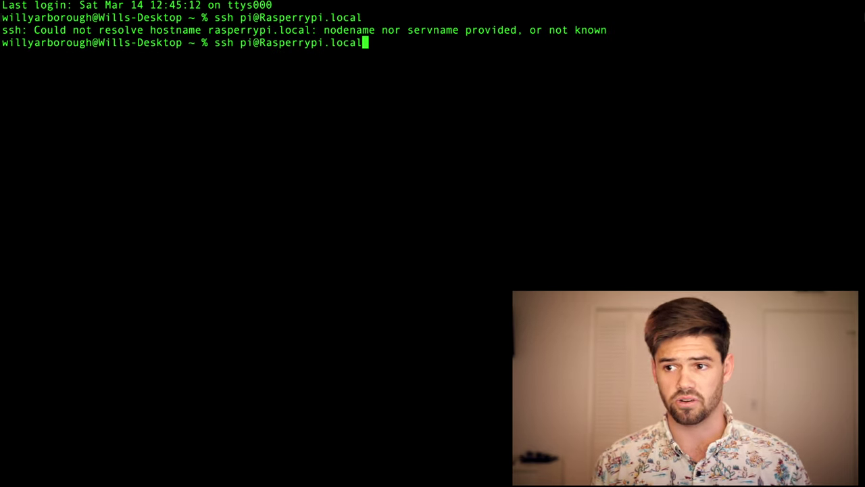
pyautogui.press('Left')
pyautogui.press('Left')
pyautogui.press('Left')
pyautogui.press('Left')
pyautogui.press('Left')
pyautogui.press('Left')
pyautogui.press('Left')
pyautogui.press('Left')
pyautogui.press('Left')
pyautogui.press('Left')
pyautogui.press('Left')
pyautogui.press('Left')
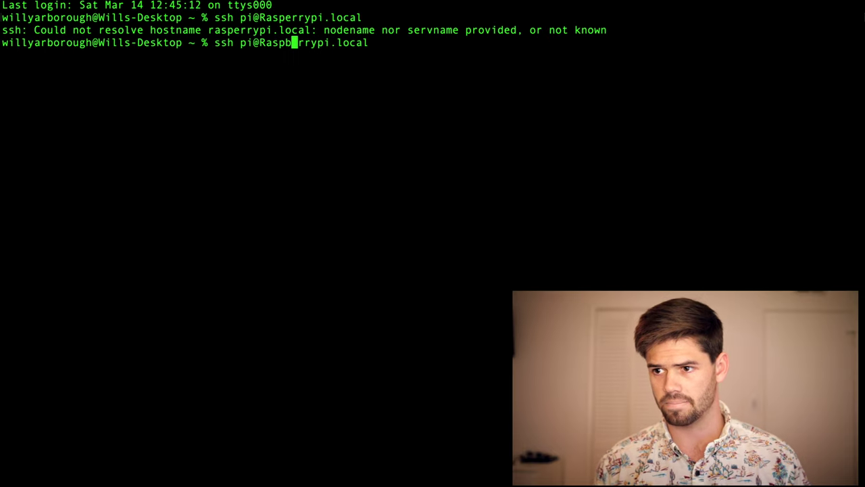
pyautogui.write('b')
pyautogui.press('Return')
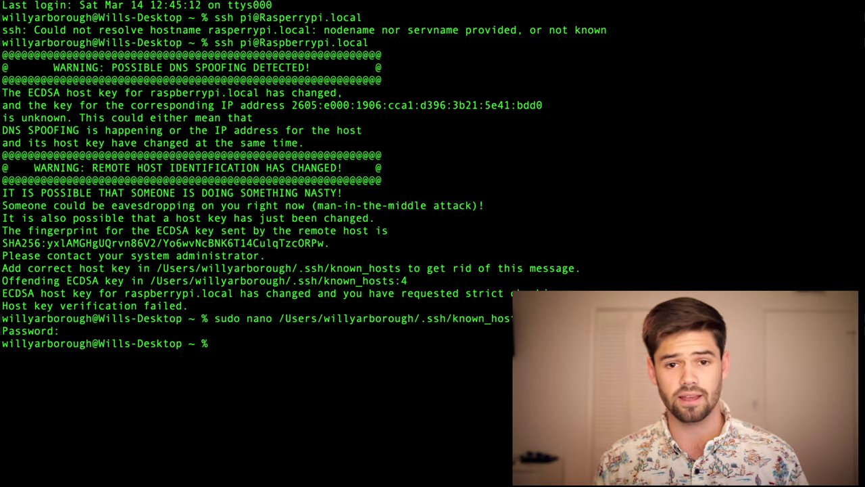
pyautogui.press('Up')
pyautogui.press('Up')
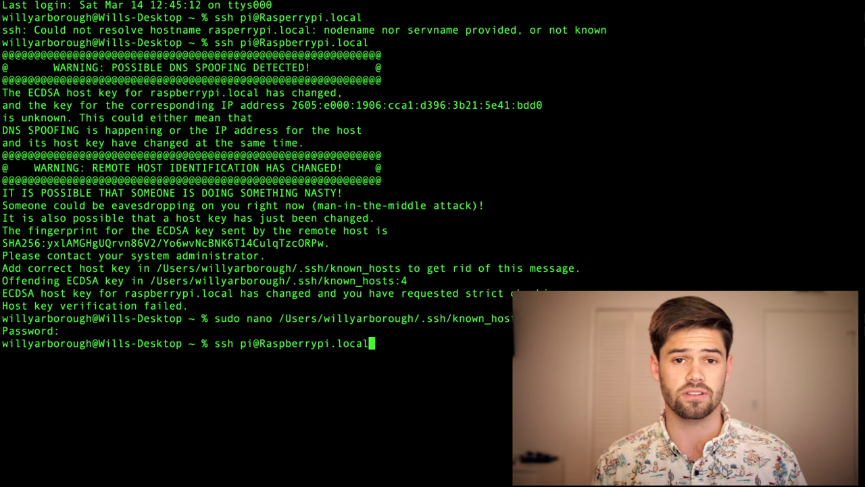
pyautogui.press('Return')
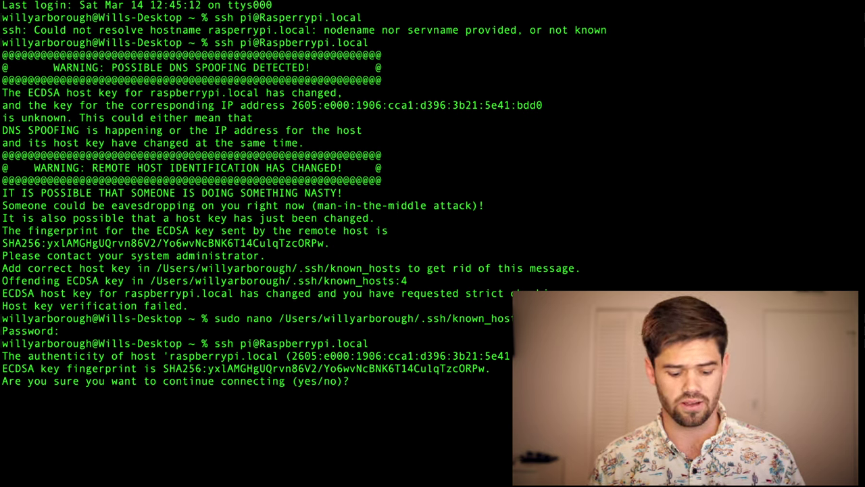
pyautogui.write('yes')
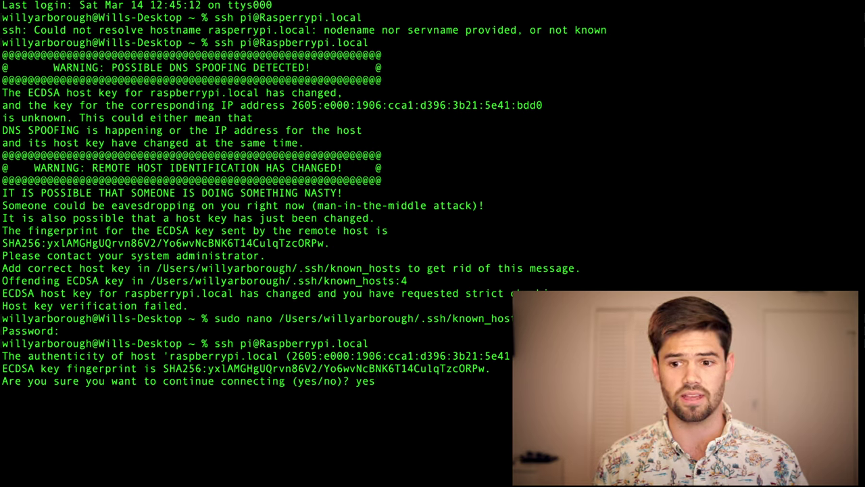
pyautogui.press('Return')
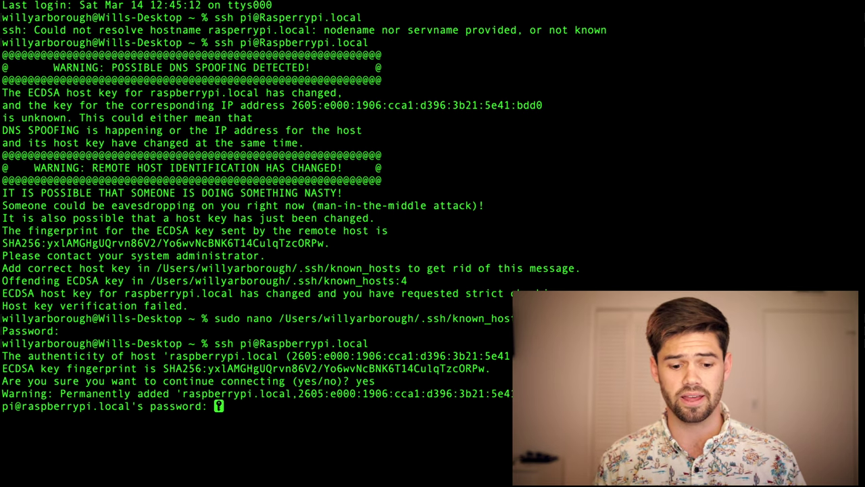
pyautogui.press('Return')
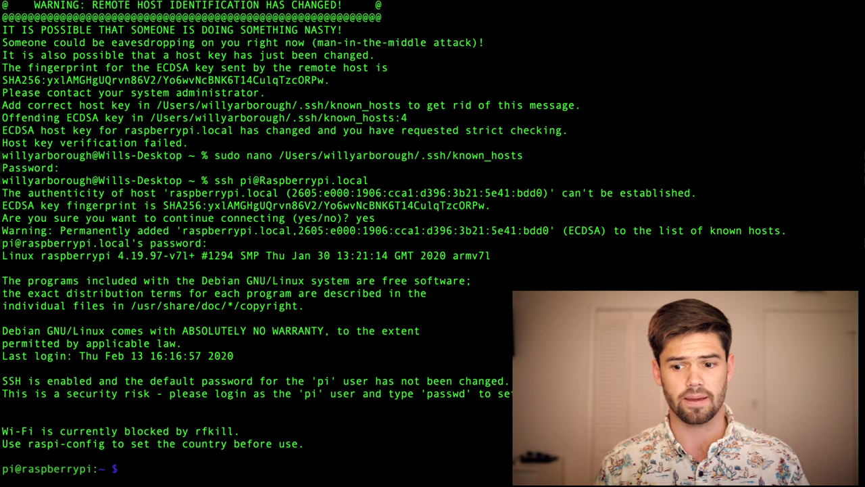
# Step: Change the pi user's password with passwd, entering the current password and the new password twice
pyautogui.write('passwd')
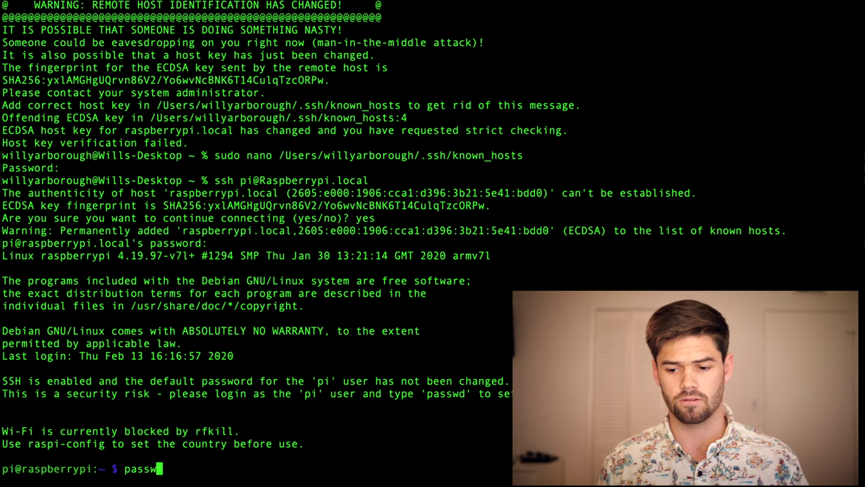
pyautogui.press('Return')
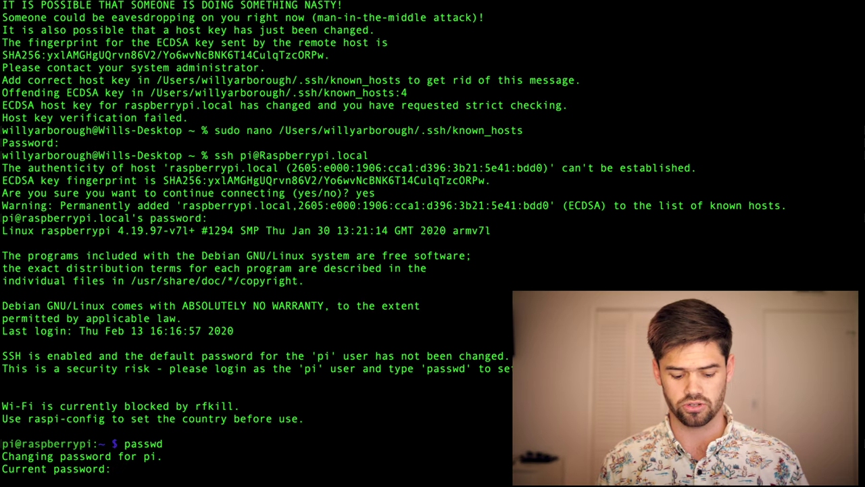
pyautogui.press('Return')
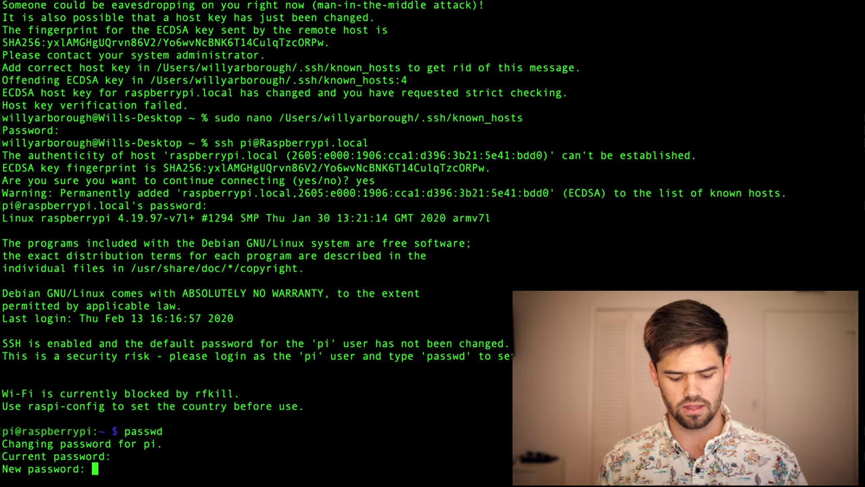
pyautogui.press('Return')
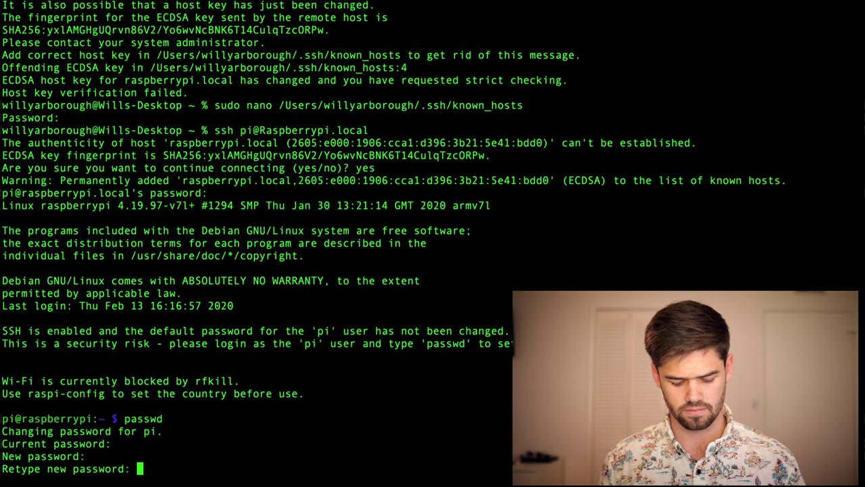
pyautogui.press('Return')
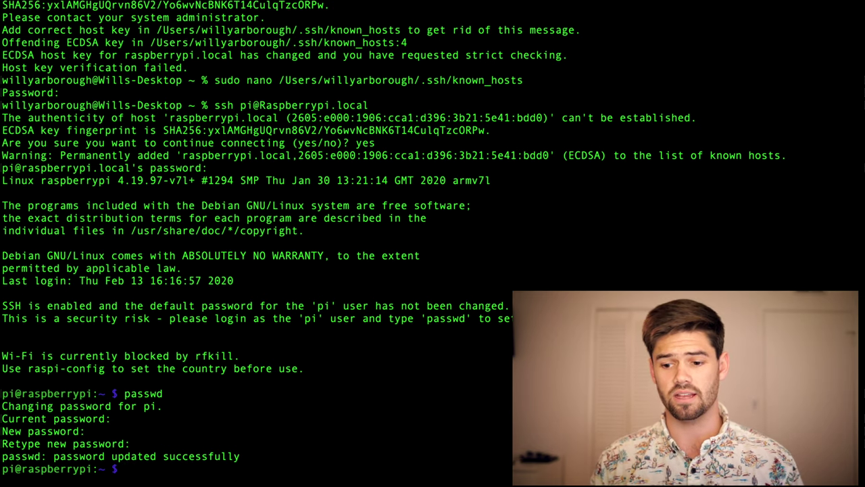
# Step: Clear the terminal and list the Raspberry Pi's network interfaces and addresses with ip addr
pyautogui.write('clear')
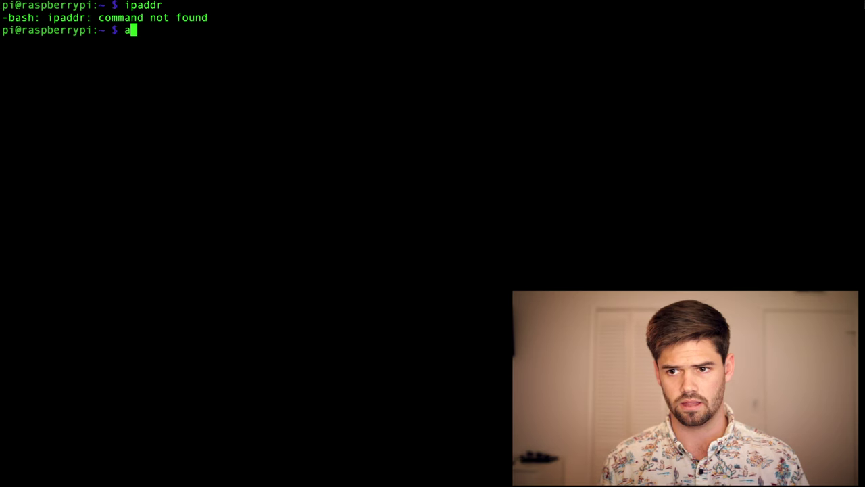
pyautogui.press('Return')
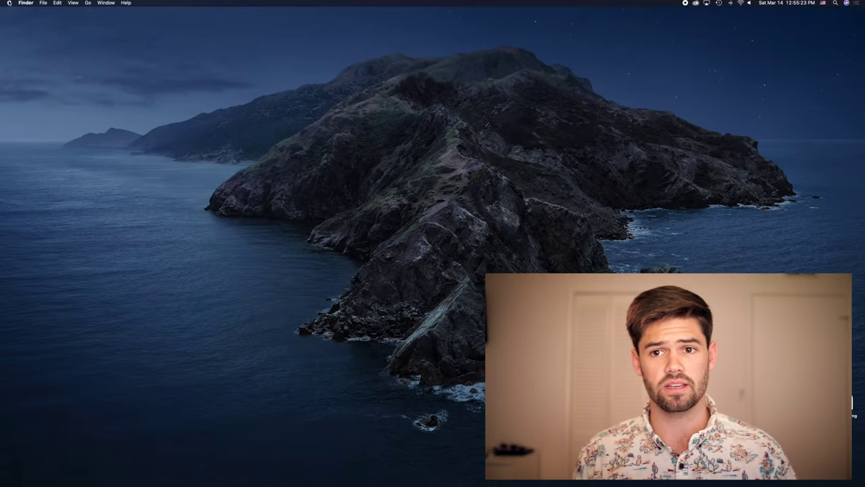
# Step: Switch to the Mac's System Preferences and look up the router address of the Ethernet 1 connection in the network settings
pyautogui.click(10, 2)
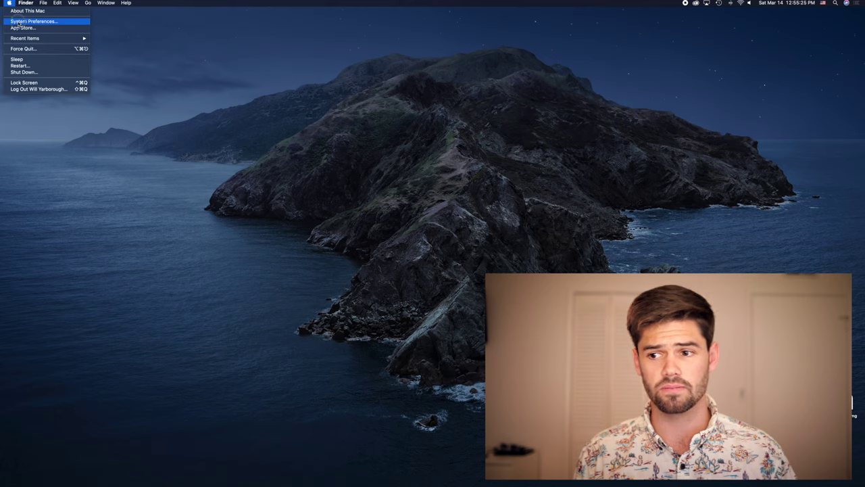
pyautogui.click(115, 52)
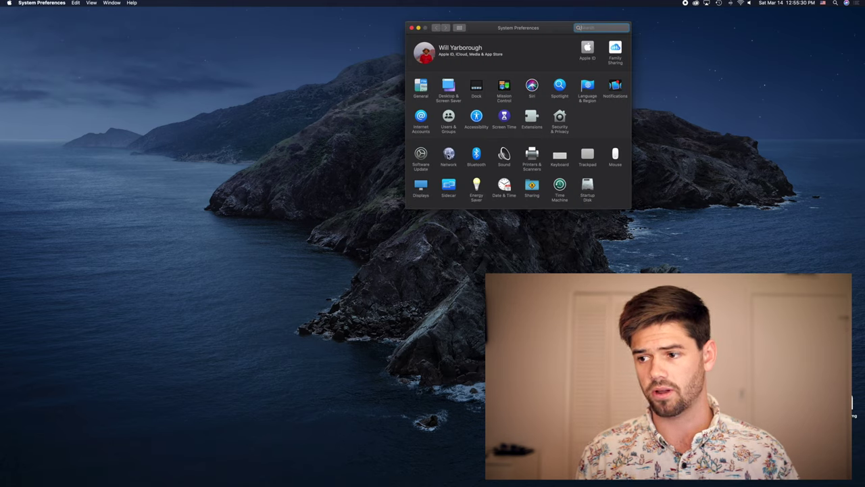
pyautogui.click(448, 154)
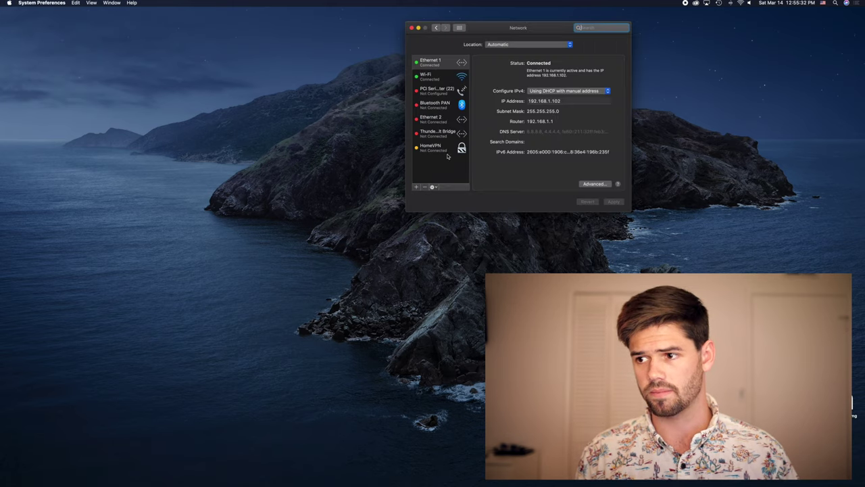
pyautogui.doubleClick(559, 120)
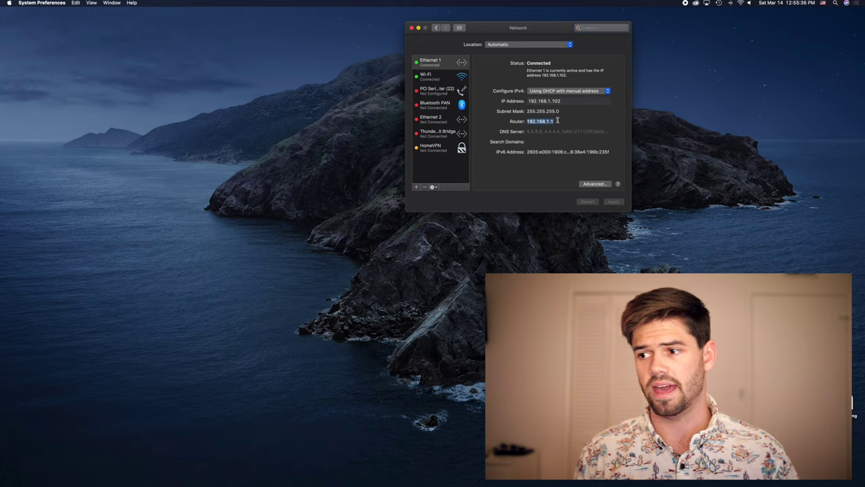
pyautogui.moveTo(558, 120); pyautogui.dragTo(533, 121)
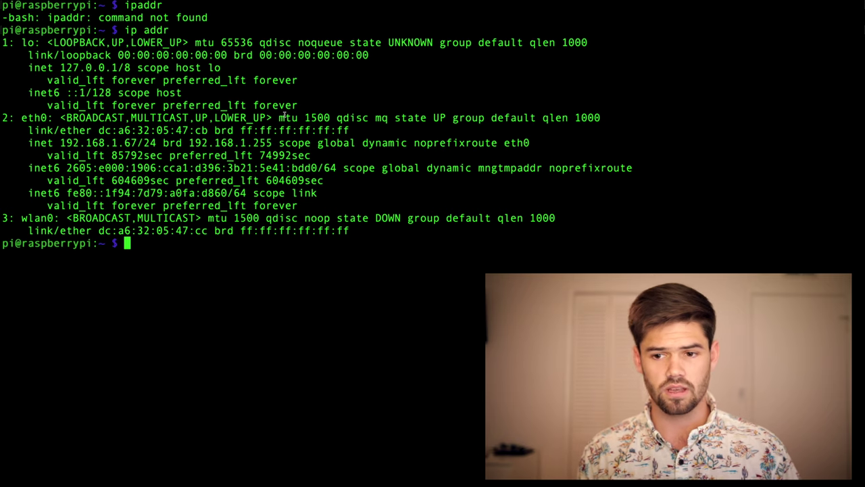
# Step: Back in the Raspberry Pi's SSH session, open the DHCP client configuration with sudo nano /etc/dhcpcd.conf
pyautogui.write('sudo ')
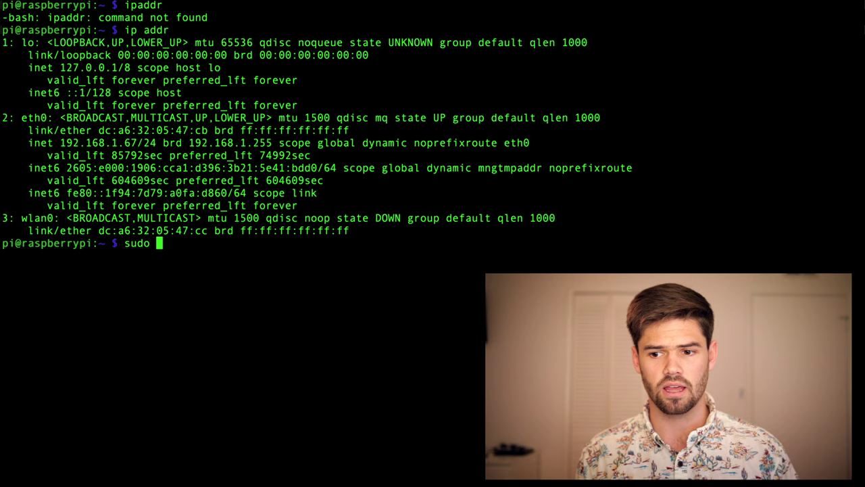
pyautogui.write('nano ')
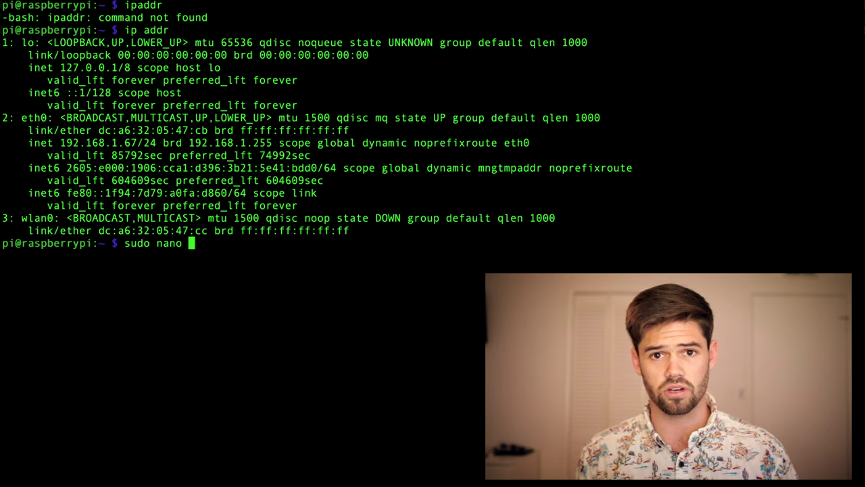
pyautogui.write('/etc/dhcpcd.conf')
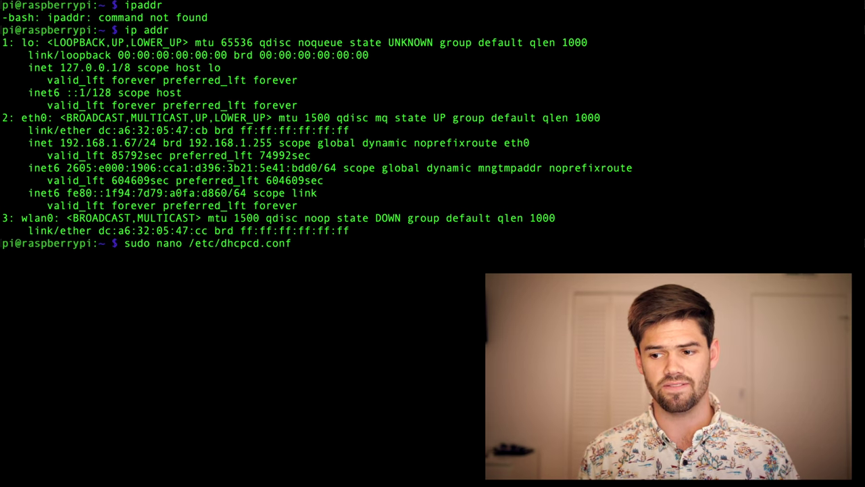
pyautogui.press('Return')
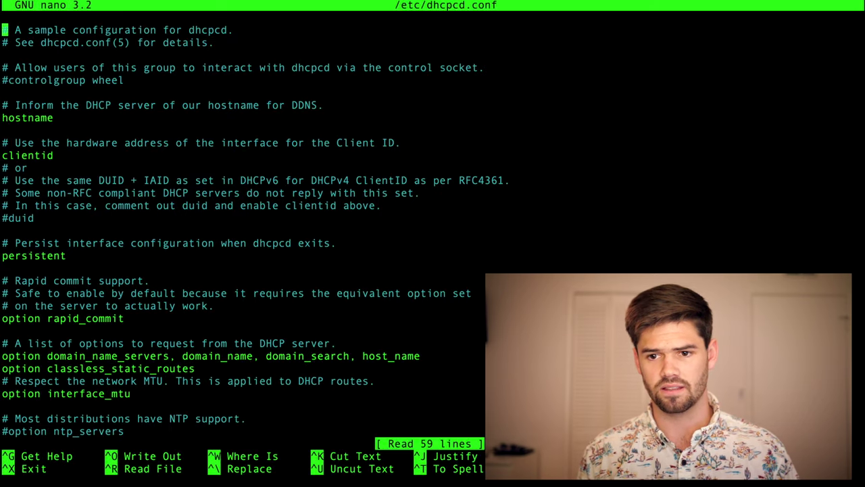
# Step: Uncomment the interface eth0, ip_address, ip6_address, routers and domain_name_servers lines under the example static IP configuration
pyautogui.press('Down')
pyautogui.press('Down')
pyautogui.press('Down')
pyautogui.press('Down')
pyautogui.press('Down')
pyautogui.press('Down')
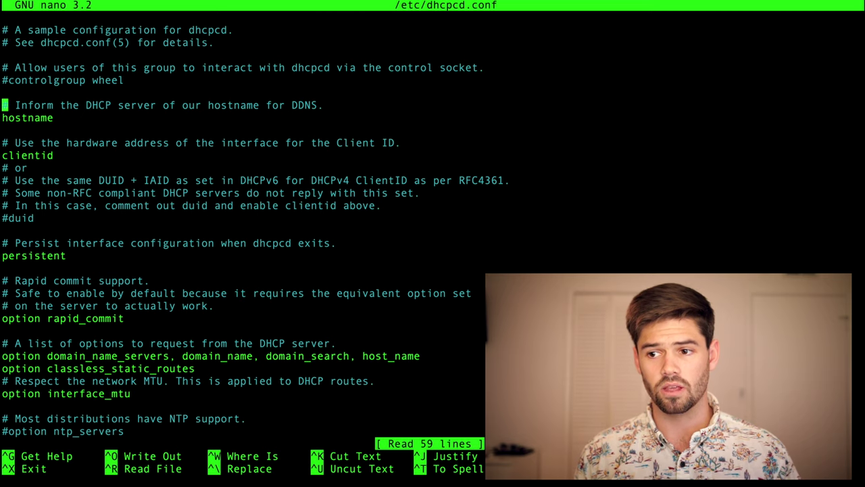
pyautogui.press('Down')
pyautogui.press('Down')
pyautogui.press('Down')
pyautogui.press('Down')
pyautogui.press('Down')
pyautogui.press('Down')
pyautogui.press('Down')
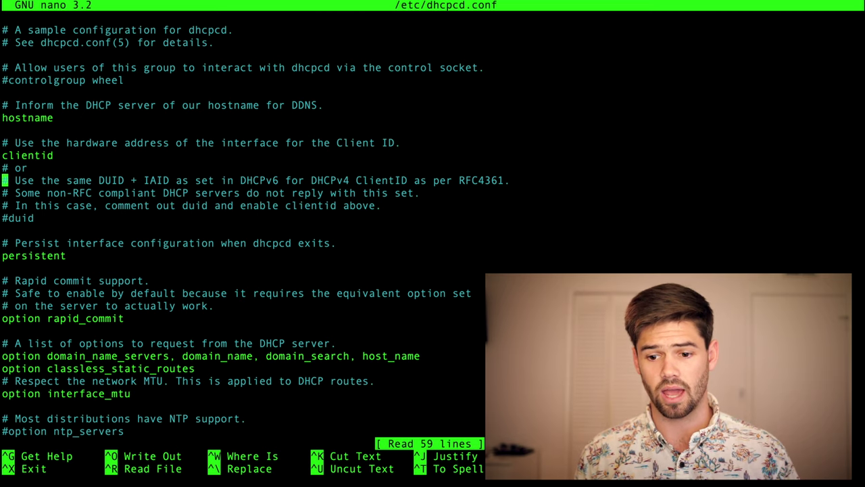
pyautogui.press('Down')
pyautogui.press('Down')
pyautogui.press('Down')
pyautogui.press('Down')
pyautogui.press('Down')
pyautogui.press('Down')
pyautogui.press('Down')
pyautogui.press('Down')
pyautogui.press('Down')
pyautogui.press('Down')
pyautogui.press('Down')
pyautogui.press('Down')
pyautogui.press('Down')
pyautogui.press('Down')
pyautogui.press('Down')
pyautogui.press('Down')
pyautogui.press('Down')
pyautogui.press('Down')
pyautogui.press('Down')
pyautogui.press('Down')
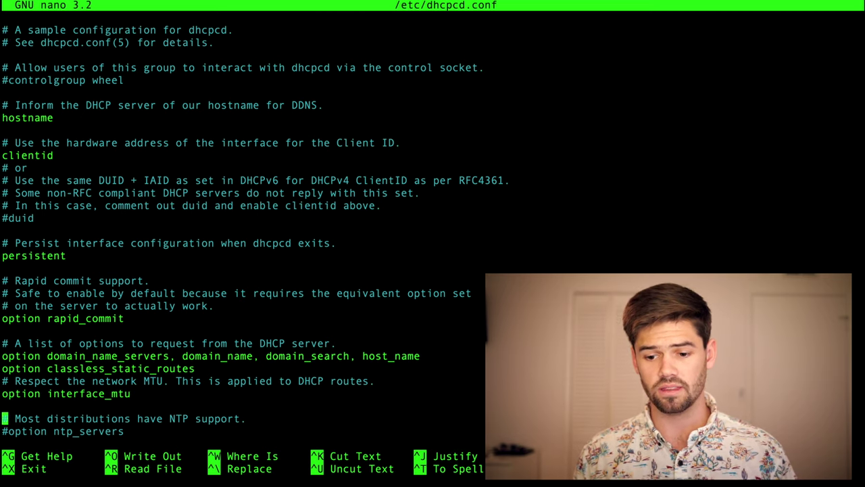
pyautogui.press('Down')
pyautogui.press('Down')
pyautogui.press('Down')
pyautogui.press('Down')
pyautogui.press('Down')
pyautogui.press('Down')
pyautogui.press('Down')
pyautogui.press('Down')
pyautogui.press('Down')
pyautogui.press('Down')
pyautogui.press('Down')
pyautogui.press('Down')
pyautogui.press('Up')
pyautogui.press('Up')
pyautogui.press('Up')
pyautogui.press('Up')
pyautogui.press('Up')
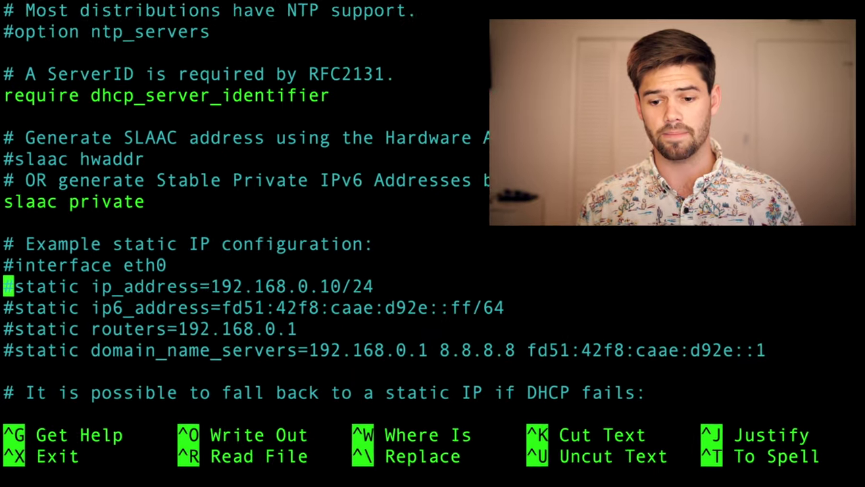
pyautogui.press('Up')
pyautogui.press('Right')
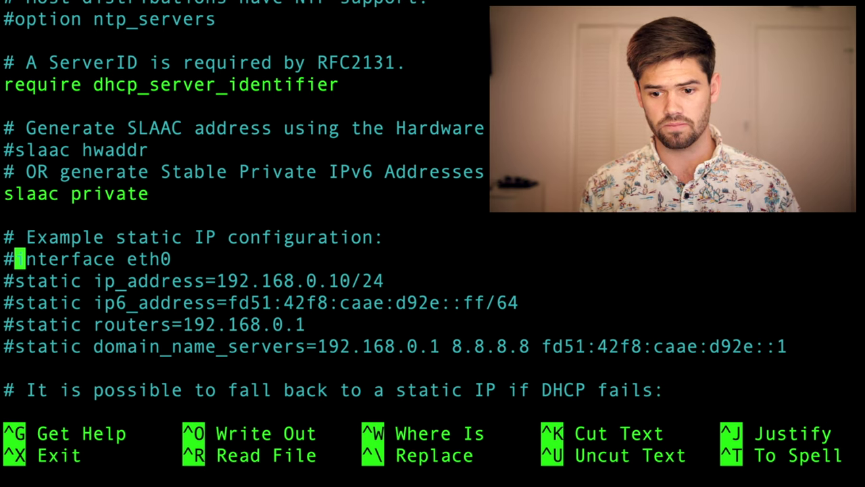
pyautogui.press('BackSpace')
pyautogui.press('Down')
pyautogui.press('Delete')
pyautogui.press('Down')
pyautogui.press('Delete')
pyautogui.press('Down')
pyautogui.press('Delete')
pyautogui.press('Down')
pyautogui.press('Delete')
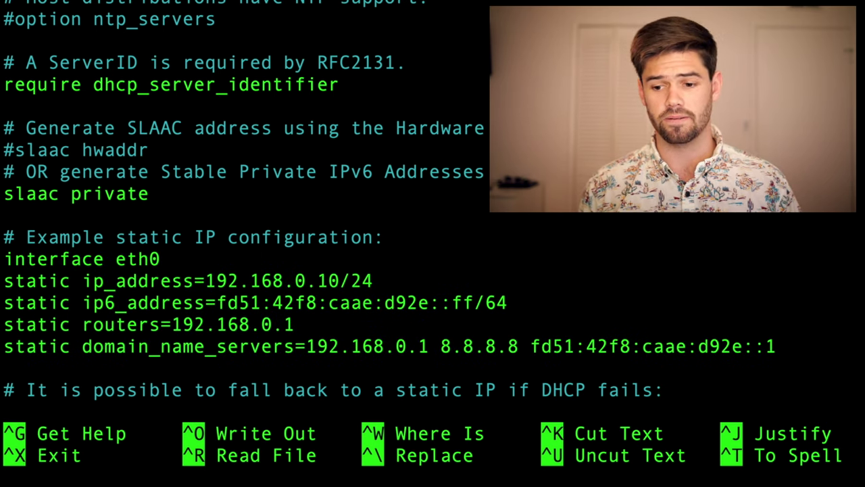
# Step: Change the third number of the static ip_address to 1, making it 192.168.1.10/24
pyautogui.press('Up')
pyautogui.press('Up')
pyautogui.press('Up')
pyautogui.press('Right')
pyautogui.press('Right')
pyautogui.press('Right')
pyautogui.press('Right')
pyautogui.press('Right')
pyautogui.press('Right')
pyautogui.press('Right')
pyautogui.press('Right')
pyautogui.press('Right')
pyautogui.press('Right')
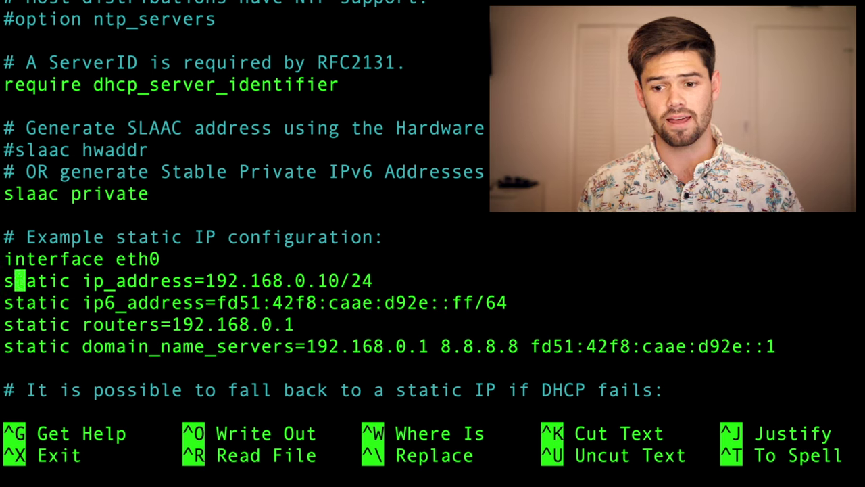
pyautogui.press('Right')
pyautogui.press('Right')
pyautogui.press('Right')
pyautogui.press('Right')
pyautogui.press('Right')
pyautogui.press('Right')
pyautogui.press('Right')
pyautogui.press('Right')
pyautogui.press('Right')
pyautogui.press('Right')
pyautogui.press('Right')
pyautogui.press('Right')
pyautogui.press('Right')
pyautogui.press('Right')
pyautogui.press('Right')
pyautogui.press('Right')
pyautogui.press('Right')
pyautogui.press('Right')
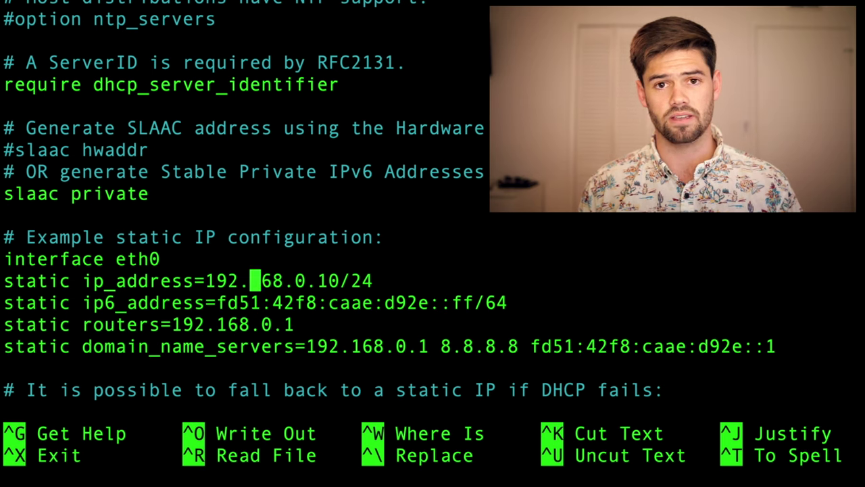
pyautogui.press('Left')
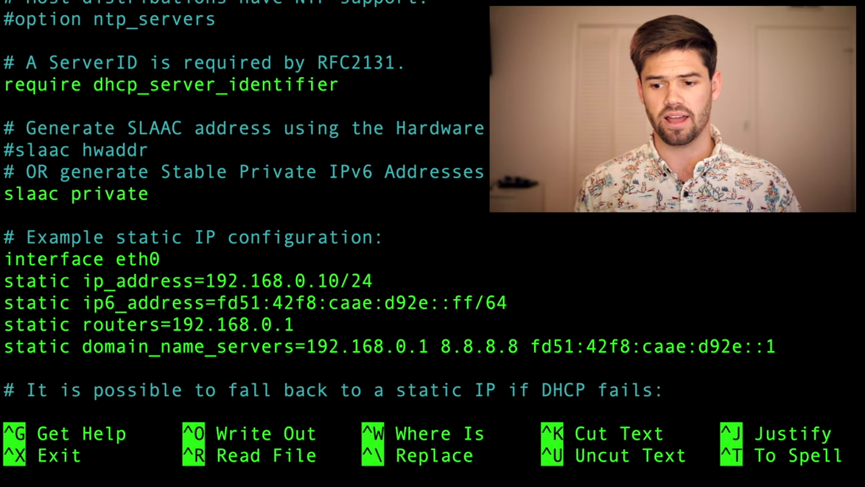
pyautogui.press('BackSpace')
pyautogui.write('a')
pyautogui.press('BackSpace')
pyautogui.write('1')
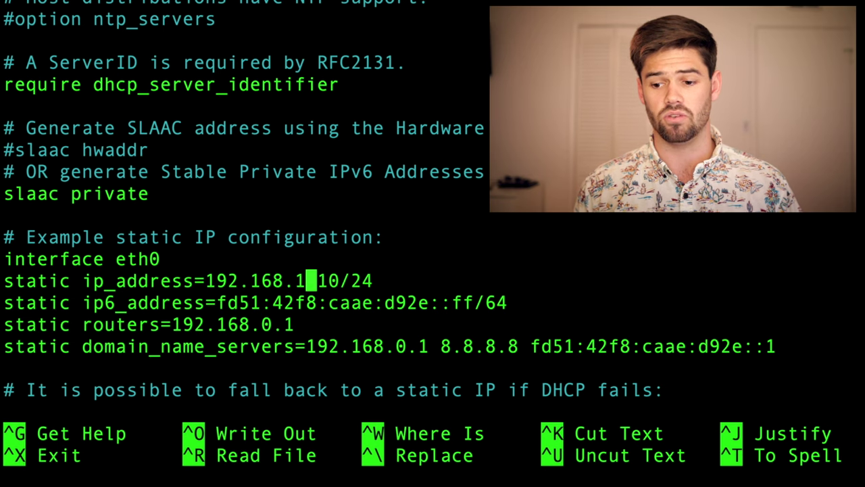
# Step: Change the last number of the static ip_address to 105, keeping the /24 suffix
pyautogui.press('Right')
pyautogui.press('Right')
pyautogui.press('Right')
pyautogui.press('Right')
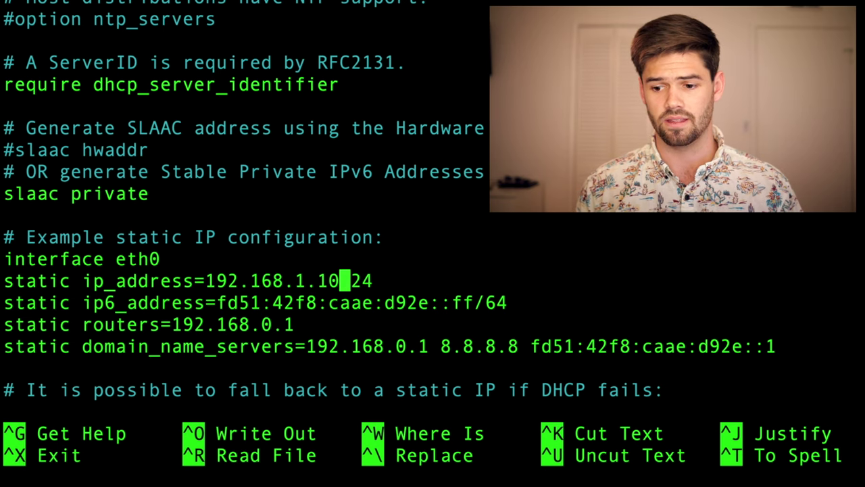
pyautogui.press('Left')
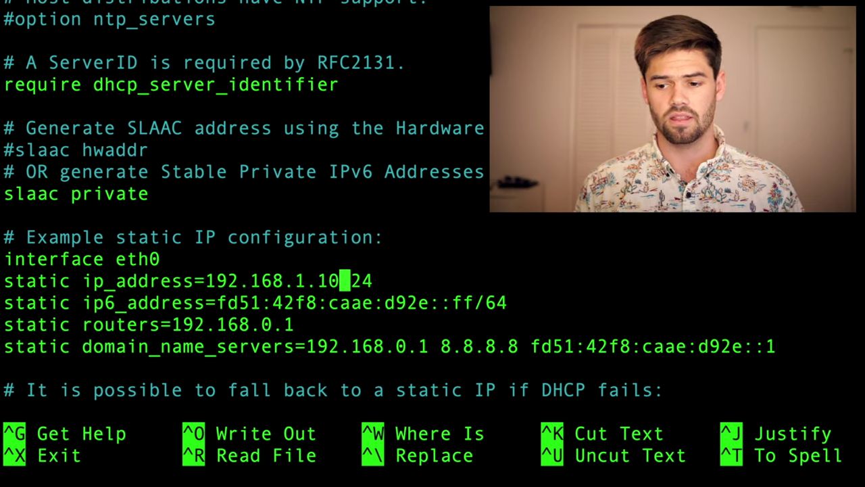
pyautogui.press('Left')
pyautogui.press('Left')
pyautogui.press('Right')
pyautogui.press('Right')
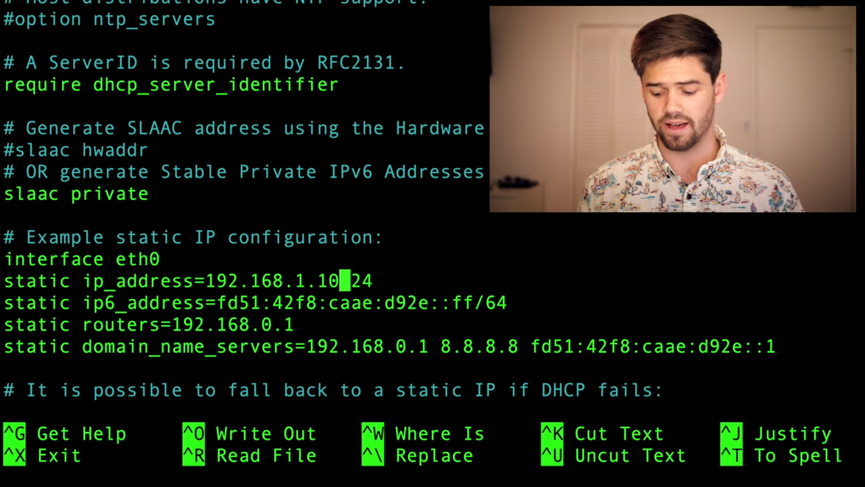
pyautogui.write('5')
pyautogui.press('Right')
pyautogui.press('Right')
pyautogui.press('Right')
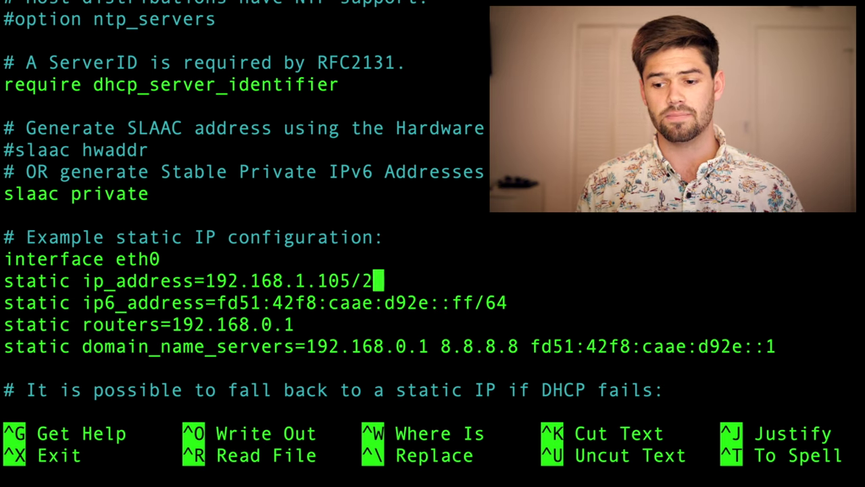
pyautogui.press('Left')
pyautogui.press('Left')
pyautogui.press('Left')
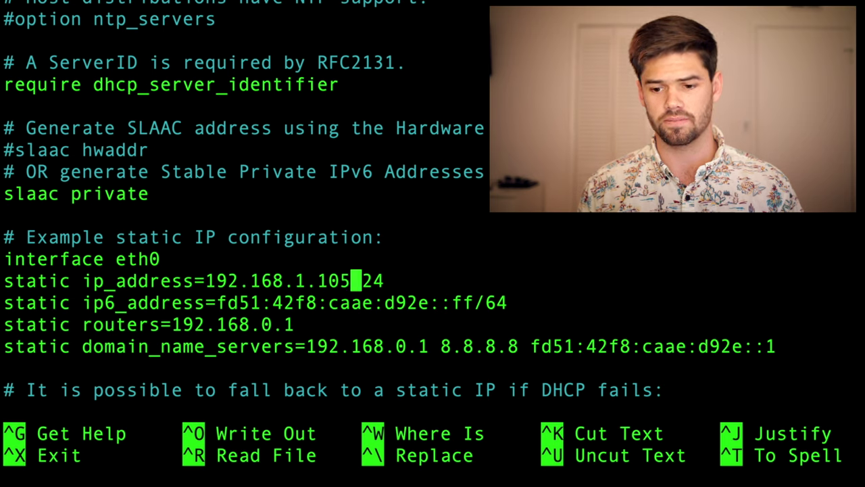
# Step: Delete the entire static ip6_address line from the example static IP configuration
pyautogui.press('Down')
pyautogui.press('Right')
pyautogui.press('Right')
pyautogui.press('Right')
pyautogui.press('Right')
pyautogui.press('Right')
pyautogui.press('Right')
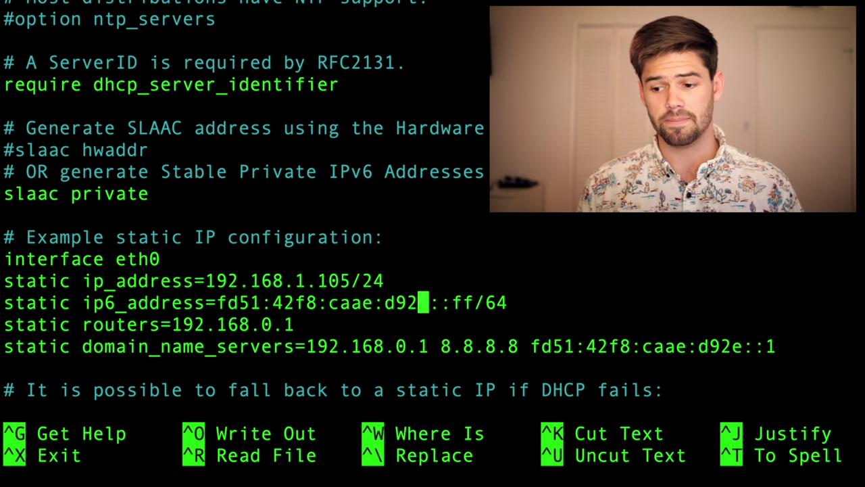
pyautogui.press('Right')
pyautogui.press('Right')
pyautogui.press('Right')
pyautogui.press('Right')
pyautogui.press('Right')
pyautogui.press('Right')
pyautogui.press('Right')
pyautogui.press('Right')
pyautogui.press('Right')
pyautogui.press('Right')
pyautogui.press('Right')
pyautogui.press('Left')
pyautogui.press('Left')
pyautogui.press('Left')
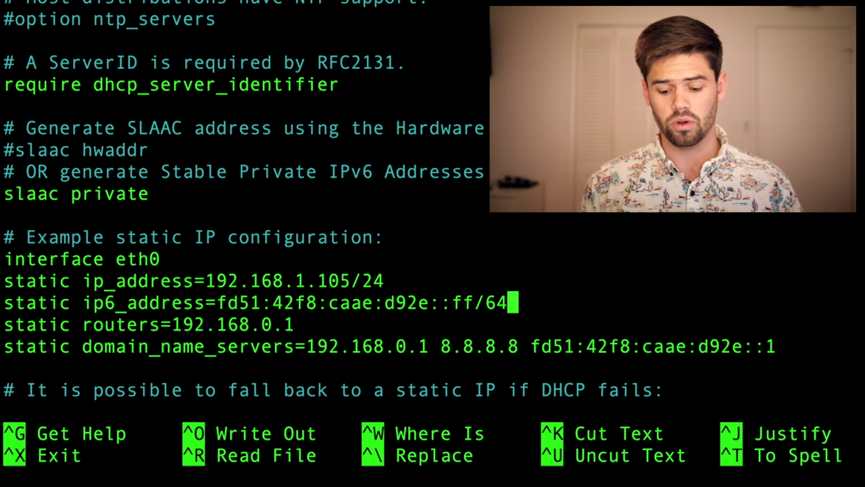
pyautogui.press('BackSpace')
pyautogui.press('BackSpace')
pyautogui.press('BackSpace')
pyautogui.press('BackSpace')
pyautogui.press('BackSpace')
pyautogui.press('BackSpace')
pyautogui.press('BackSpace')
pyautogui.press('BackSpace')
pyautogui.press('BackSpace')
pyautogui.press('BackSpace')
pyautogui.press('BackSpace')
pyautogui.press('BackSpace')
pyautogui.press('BackSpace')
pyautogui.press('BackSpace')
pyautogui.press('BackSpace')
pyautogui.press('BackSpace')
pyautogui.press('BackSpace')
pyautogui.press('BackSpace')
pyautogui.press('BackSpace')
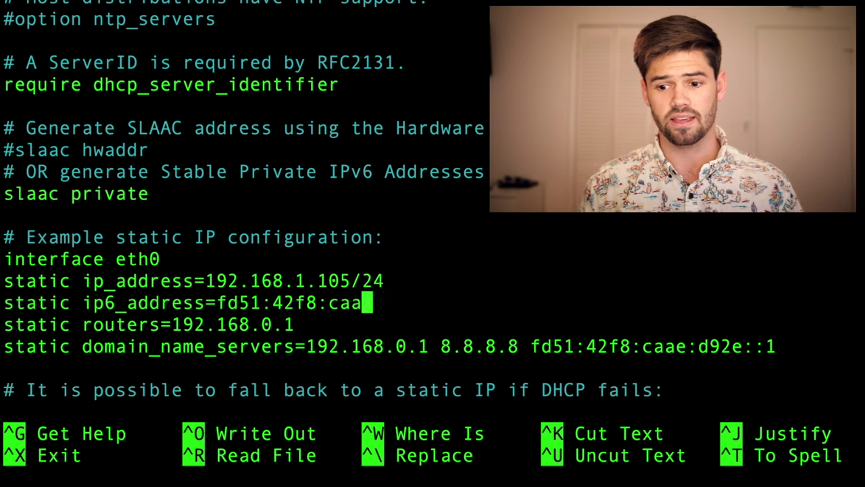
pyautogui.press('BackSpace')
pyautogui.press('BackSpace')
pyautogui.press('BackSpace')
pyautogui.press('BackSpace')
pyautogui.press('BackSpace')
pyautogui.press('BackSpace')
pyautogui.press('BackSpace')
pyautogui.press('BackSpace')
pyautogui.press('BackSpace')
pyautogui.press('BackSpace')
pyautogui.press('BackSpace')
pyautogui.press('BackSpace')
pyautogui.press('BackSpace')
pyautogui.press('BackSpace')
pyautogui.press('BackSpace')
pyautogui.press('BackSpace')
pyautogui.press('BackSpace')
pyautogui.press('BackSpace')
pyautogui.press('BackSpace')
pyautogui.press('BackSpace')
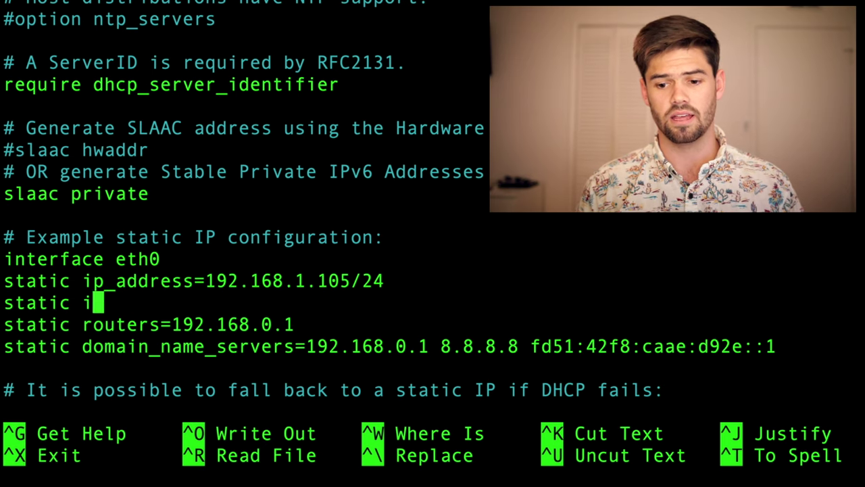
pyautogui.press('BackSpace')
pyautogui.press('BackSpace')
pyautogui.press('BackSpace')
pyautogui.press('BackSpace')
pyautogui.press('BackSpace')
pyautogui.press('BackSpace')
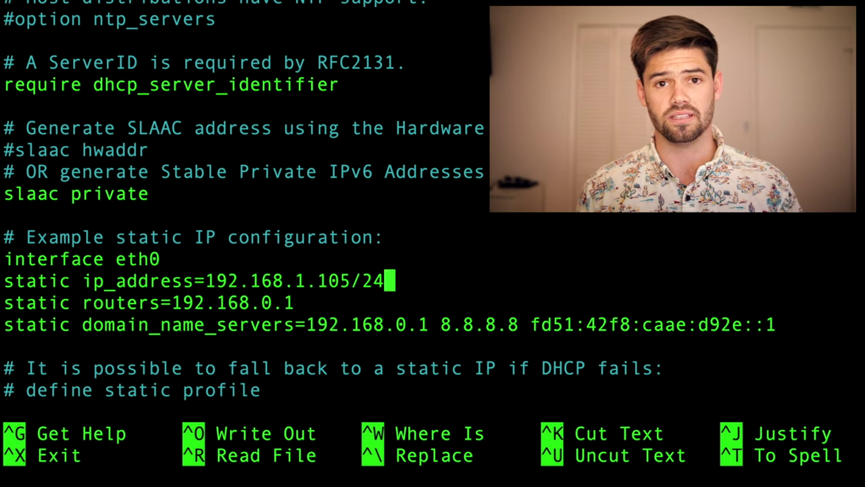
# Step: Change the third number of the static routers address to 1, making it 192.168.1.1
pyautogui.press('Down')
pyautogui.press('Left')
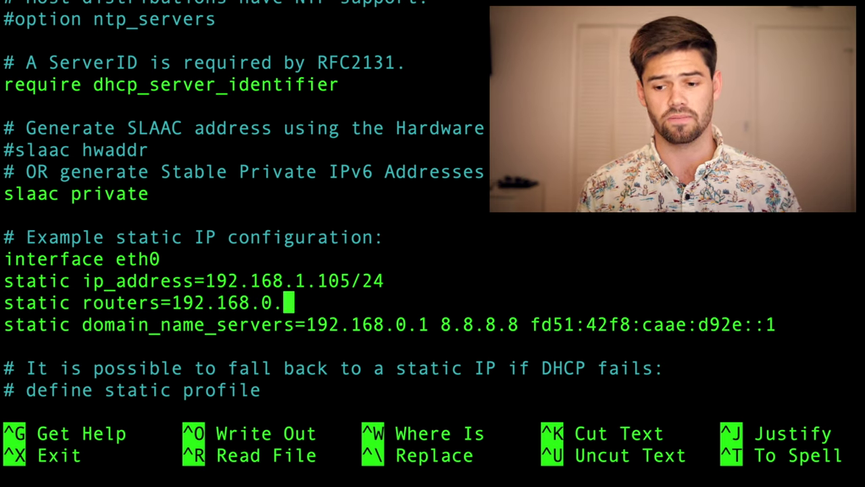
pyautogui.press('Left')
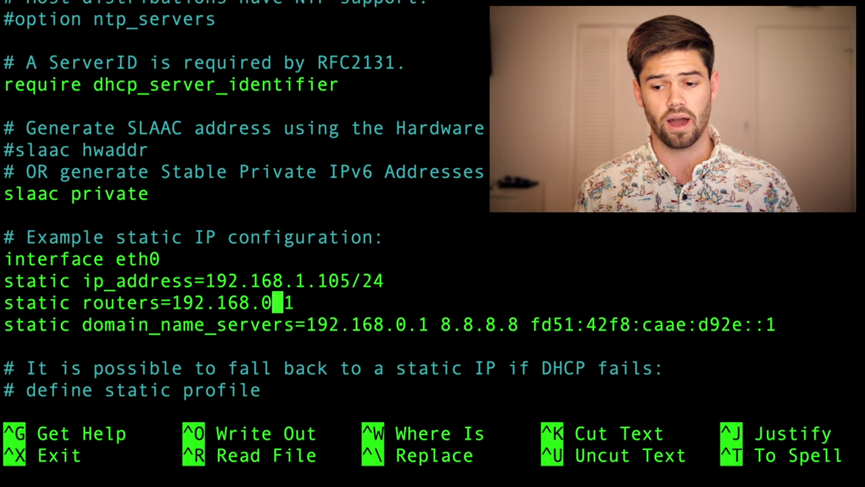
pyautogui.press('BackSpace')
pyautogui.write('1')
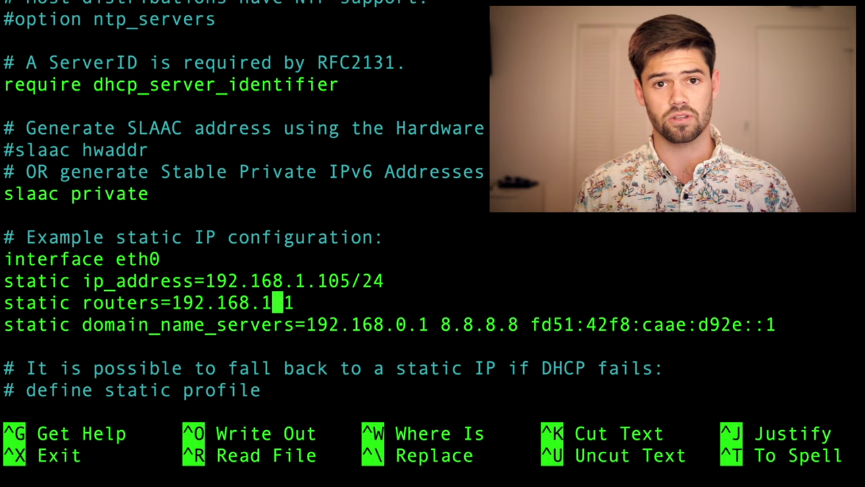
# Step: Change the first address on the static domain_name_servers line to 192.168.1.1
pyautogui.press('Down')
pyautogui.press('Right')
pyautogui.press('Right')
pyautogui.press('Right')
pyautogui.press('Right')
pyautogui.press('Right')
pyautogui.press('Right')
pyautogui.press('Right')
pyautogui.press('Right')
pyautogui.press('Right')
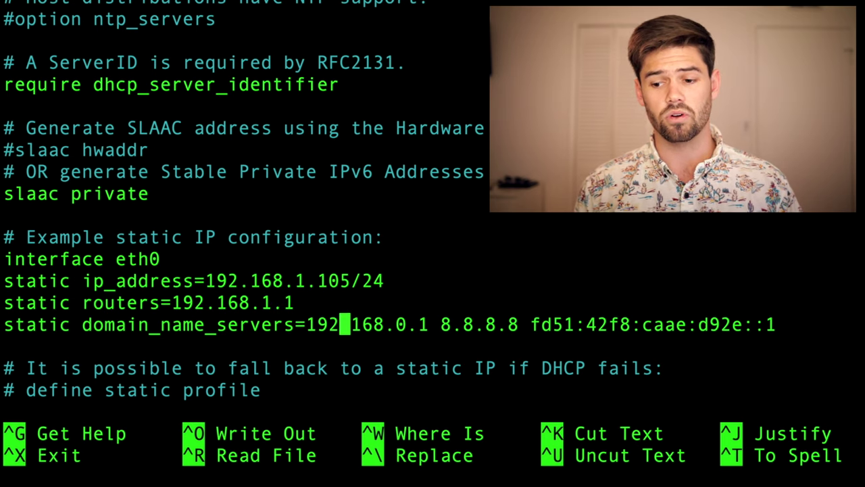
pyautogui.press('Right')
pyautogui.press('Right')
pyautogui.press('Right')
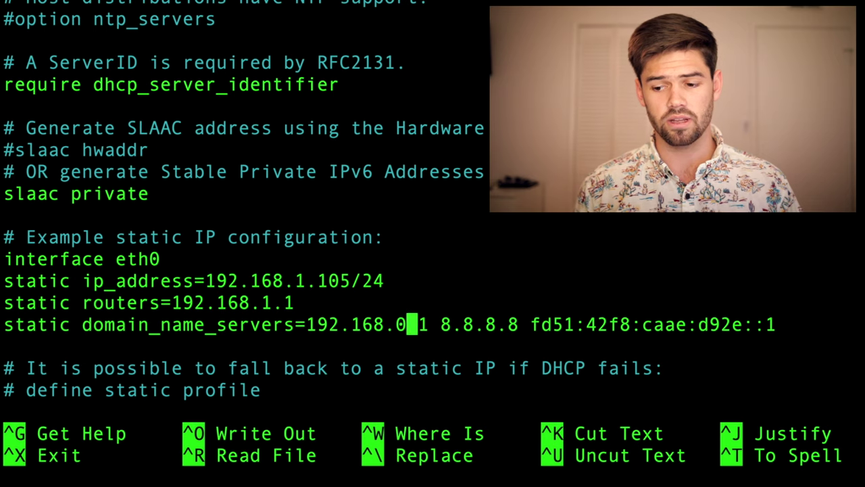
pyautogui.press('BackSpace')
pyautogui.write('1')
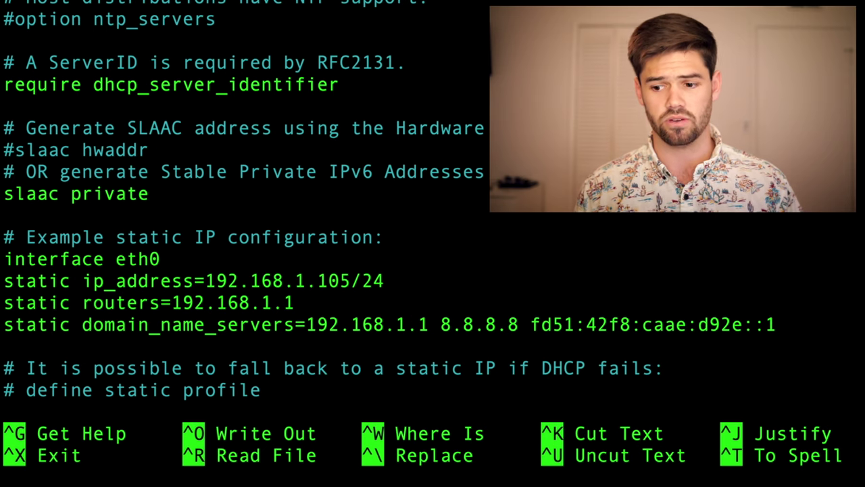
# Step: Delete the IPv6 address after 8.8.8.8 at the end of the static domain_name_servers line
pyautogui.press('Right')
pyautogui.press('Right')
pyautogui.press('Right')
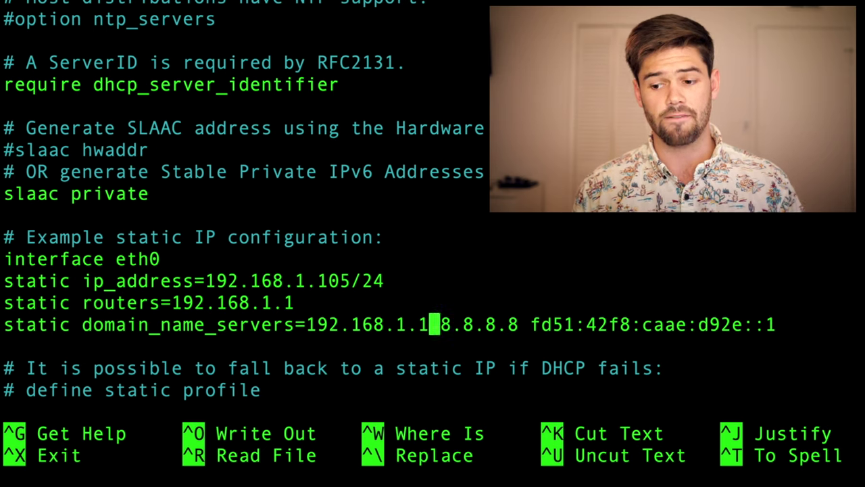
pyautogui.press('Right')
pyautogui.press('Right')
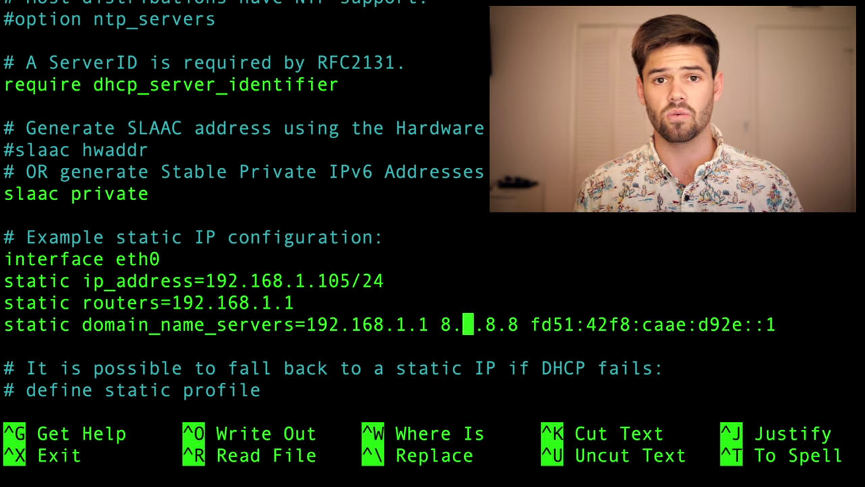
pyautogui.press('Right')
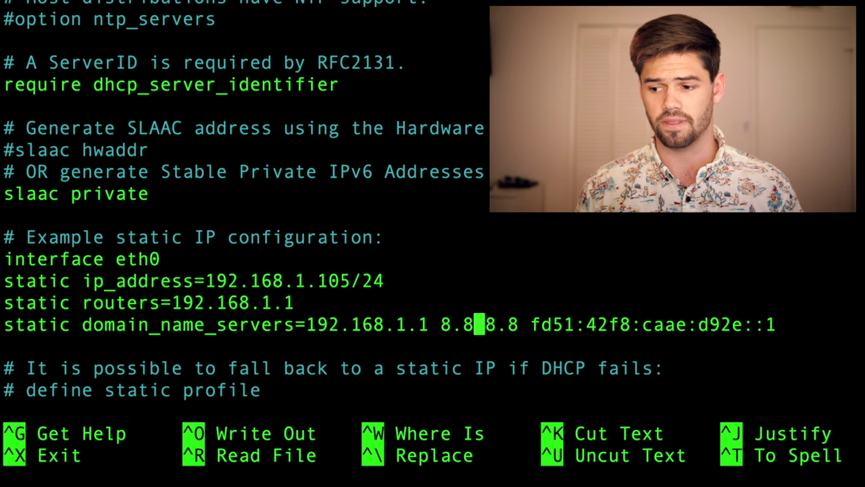
pyautogui.press('Right')
pyautogui.press('Right')
pyautogui.press('Right')
pyautogui.press('Right')
pyautogui.press('Right')
pyautogui.press('Right')
pyautogui.press('Right')
pyautogui.press('Right')
pyautogui.press('Right')
pyautogui.press('Right')
pyautogui.press('Right')
pyautogui.press('Right')
pyautogui.press('Right')
pyautogui.press('Right')
pyautogui.press('Right')
pyautogui.press('Right')
pyautogui.press('Right')
pyautogui.press('Right')
pyautogui.press('Right')
pyautogui.press('Right')
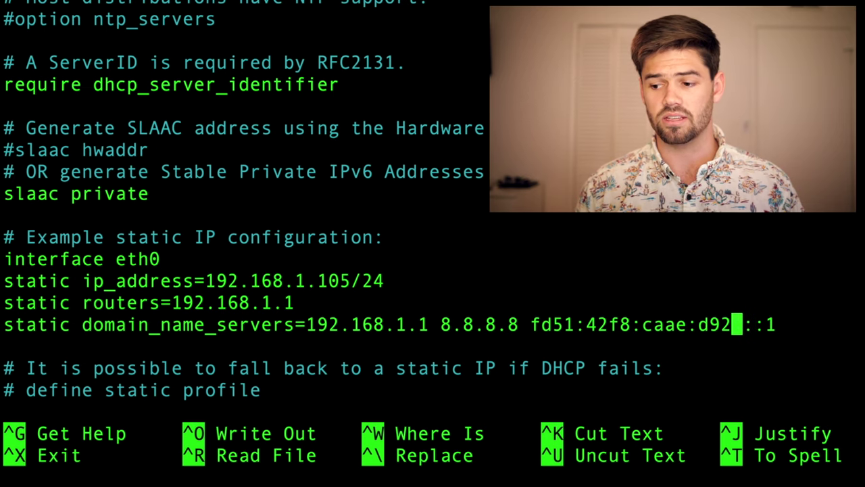
pyautogui.press('Right')
pyautogui.press('Right')
pyautogui.press('Right')
pyautogui.press('Right')
pyautogui.press('BackSpace')
pyautogui.press('BackSpace')
pyautogui.press('BackSpace')
pyautogui.press('BackSpace')
pyautogui.press('BackSpace')
pyautogui.press('BackSpace')
pyautogui.press('BackSpace')
pyautogui.press('BackSpace')
pyautogui.press('BackSpace')
pyautogui.press('BackSpace')
pyautogui.press('BackSpace')
pyautogui.press('BackSpace')
pyautogui.press('BackSpace')
pyautogui.press('BackSpace')
pyautogui.press('BackSpace')
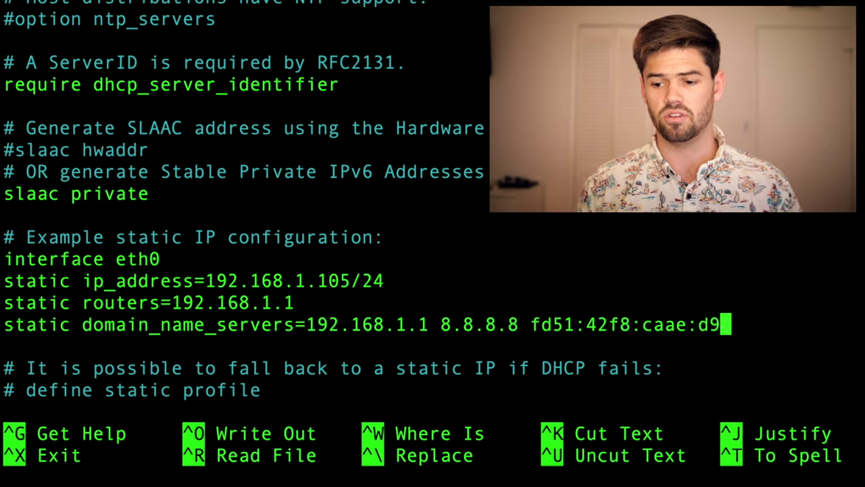
pyautogui.press('BackSpace')
pyautogui.press('BackSpace')
pyautogui.press('BackSpace')
pyautogui.press('BackSpace')
pyautogui.press('BackSpace')
pyautogui.press('BackSpace')
pyautogui.press('BackSpace')
pyautogui.press('BackSpace')
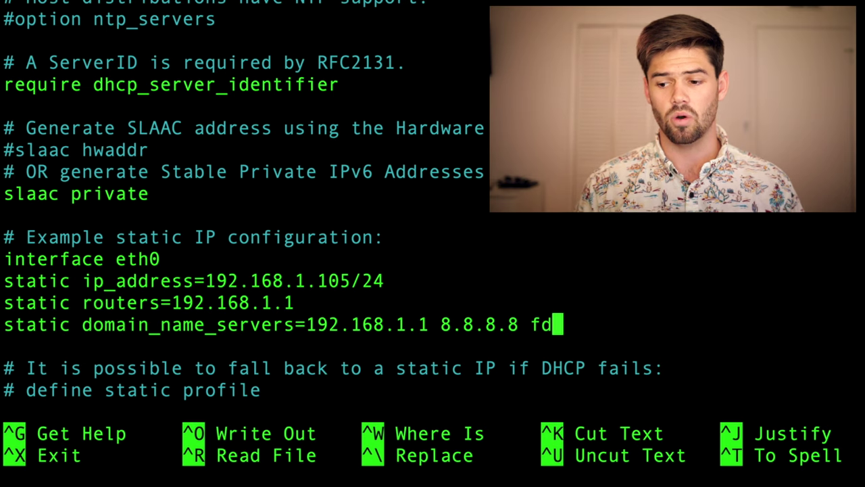
pyautogui.press('Down')
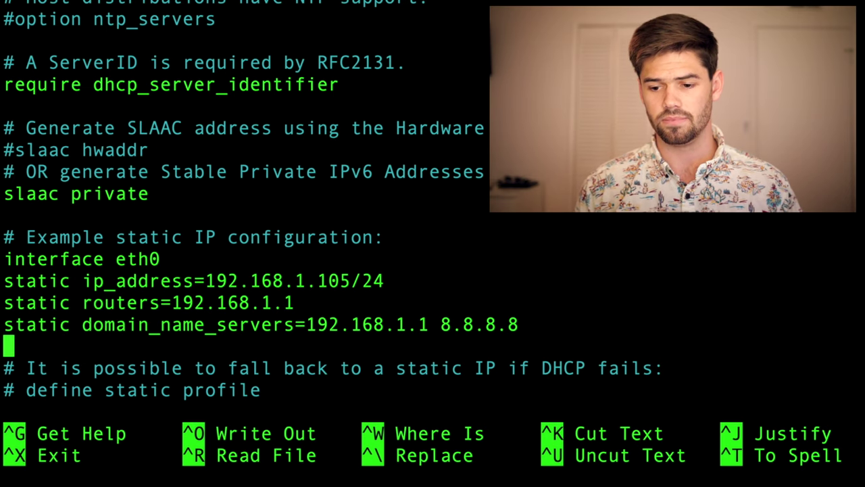
# Step: Save the changes to /etc/dhcpcd.conf under the same file name and exit nano
pyautogui.press('super+minus')
pyautogui.press('Down')
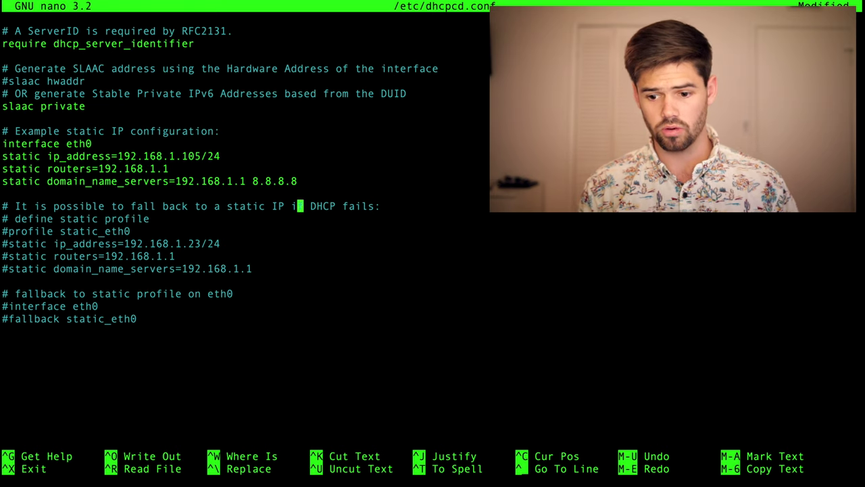
pyautogui.hotkey('ctrl', 'o')
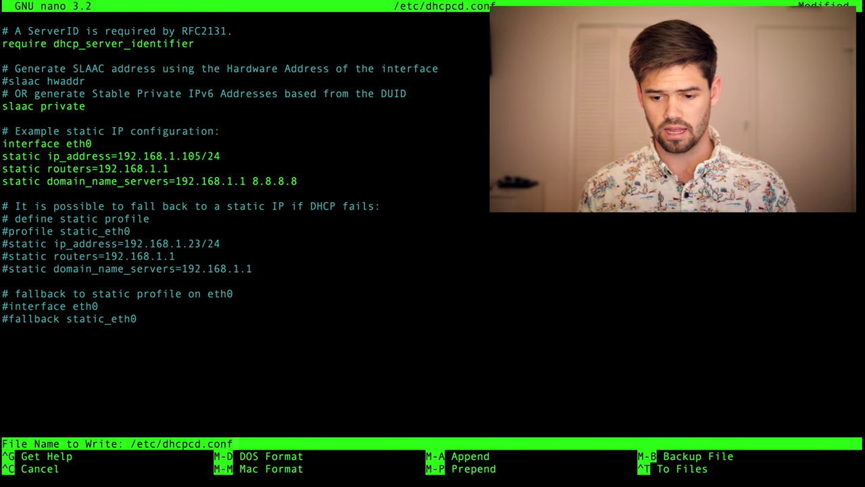
pyautogui.press('Return')
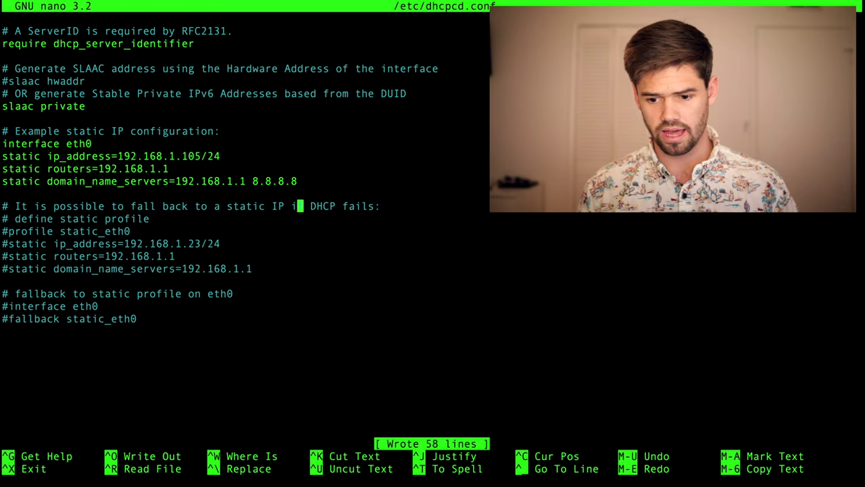
pyautogui.hotkey('ctrl', 'x')
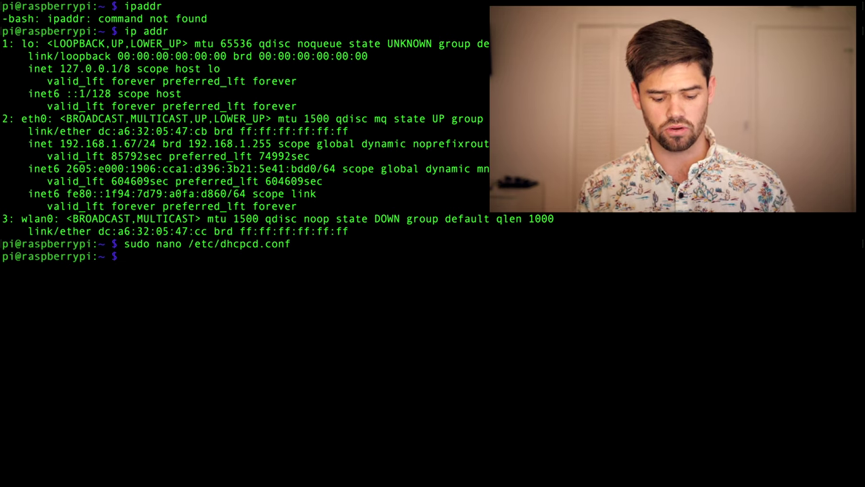
# Step: Reboot the Raspberry Pi with sudo reboot, then clear the local terminal once the SSH connection closes
pyautogui.write('sudo re')
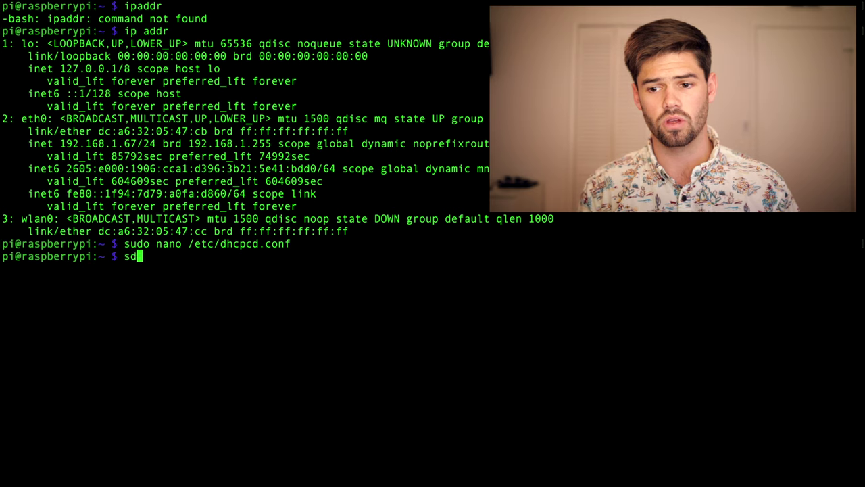
pyautogui.write('boot')
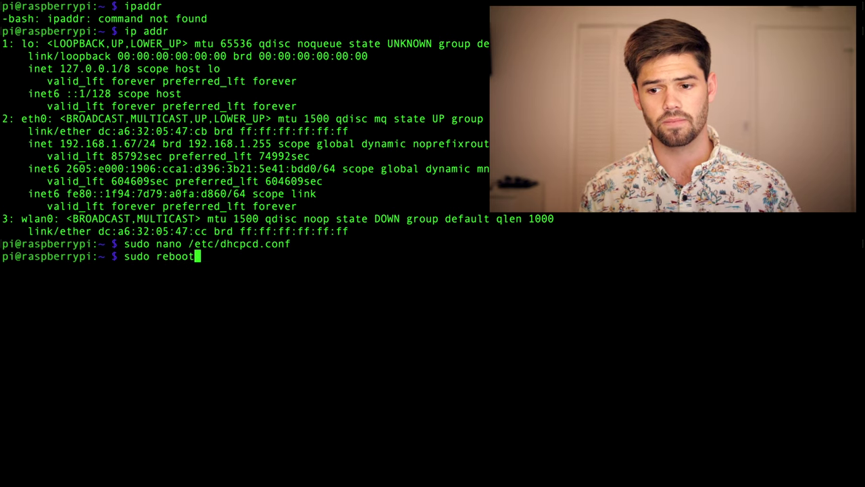
pyautogui.press('Return')
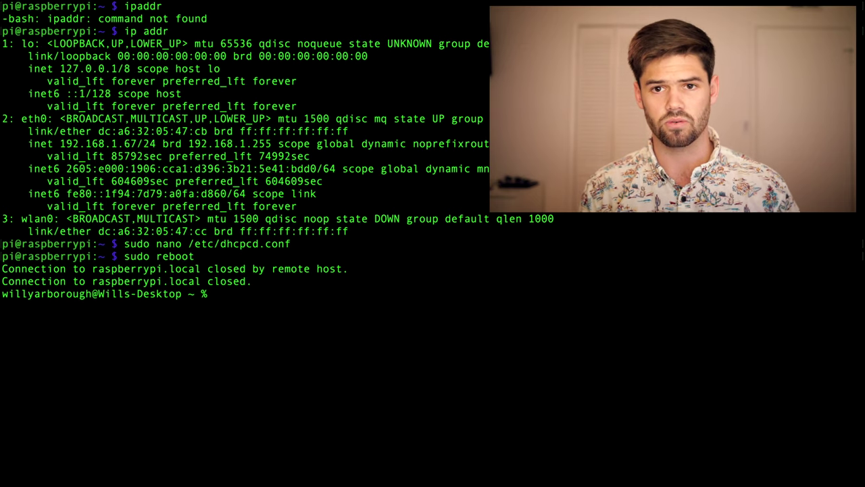
pyautogui.write('clear')
pyautogui.press('Return')
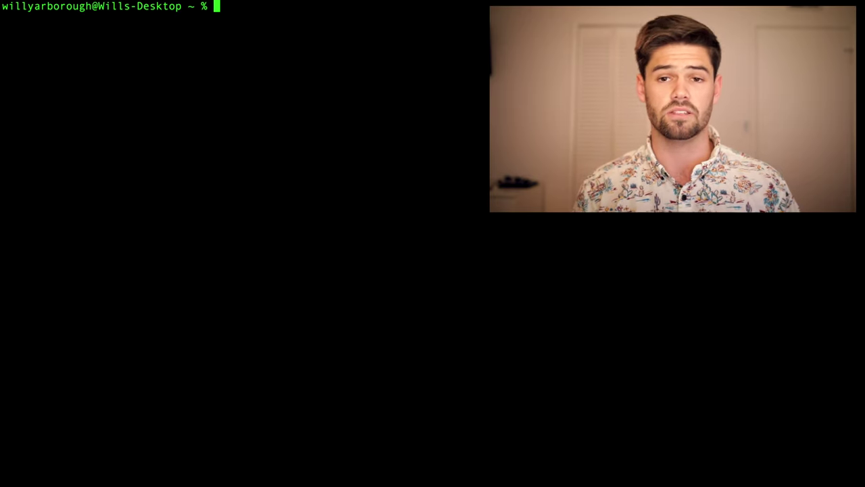
pyautogui.write('ssh')
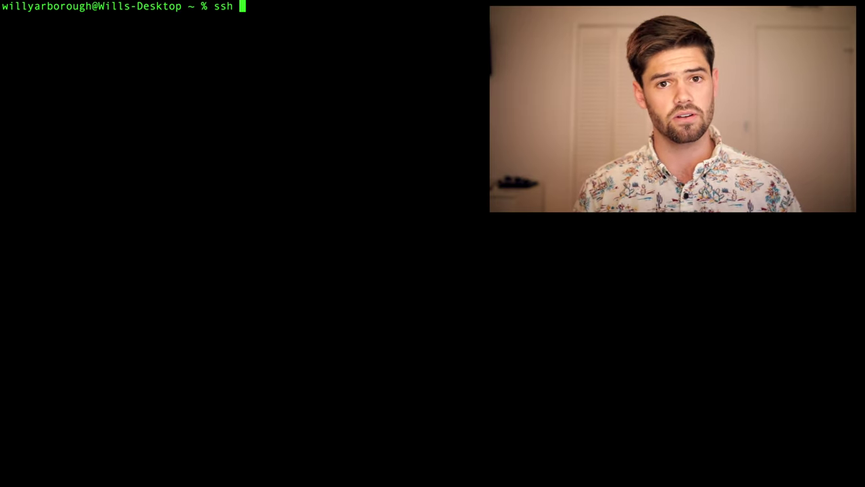
pyautogui.write(' pi@')
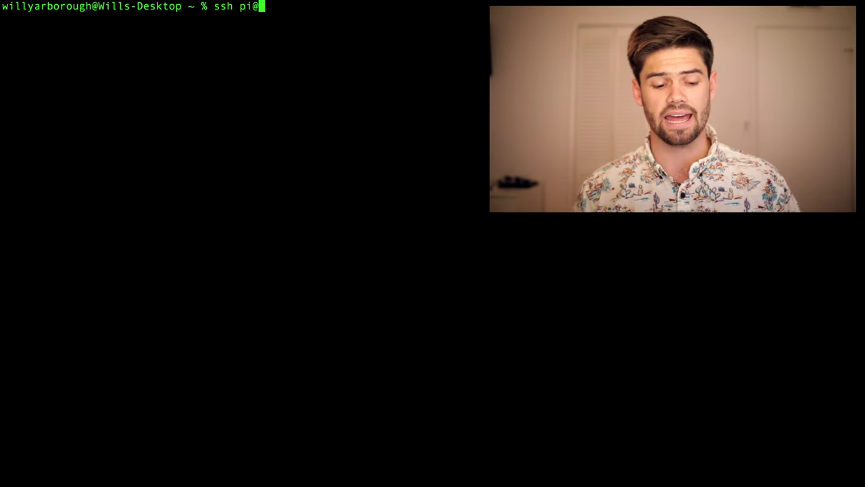
pyautogui.write('192.168.1.105')
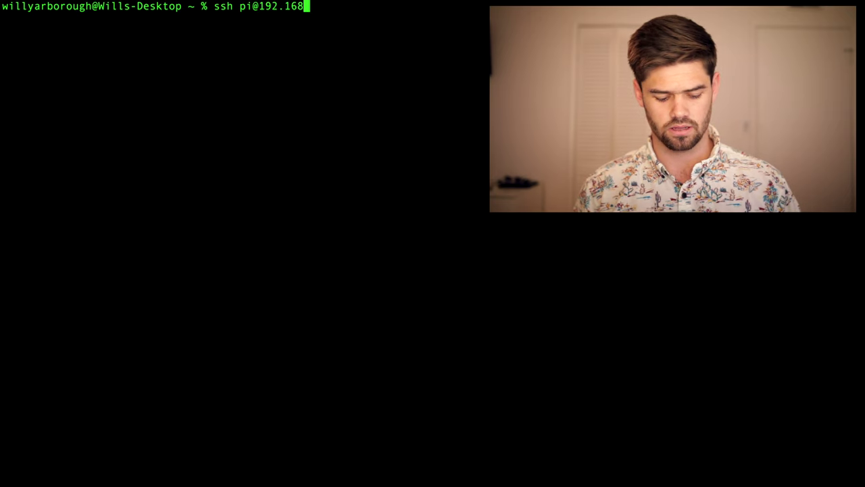
pyautogui.press('Return')
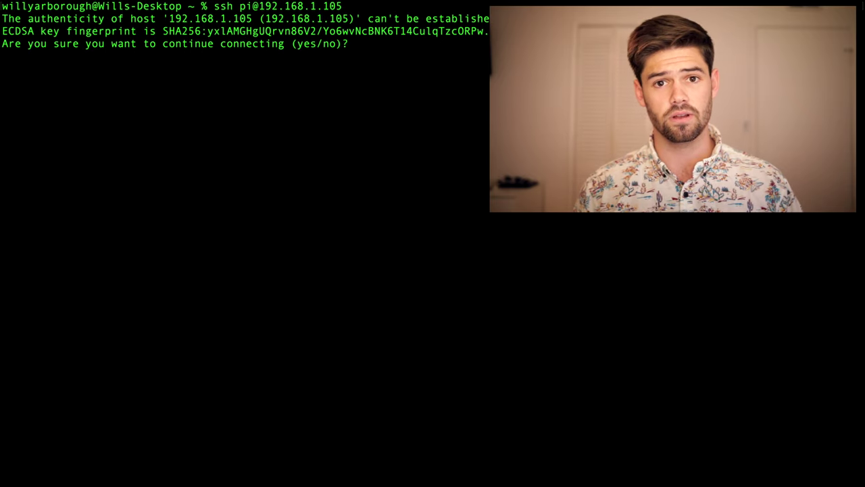
pyautogui.write('yes')
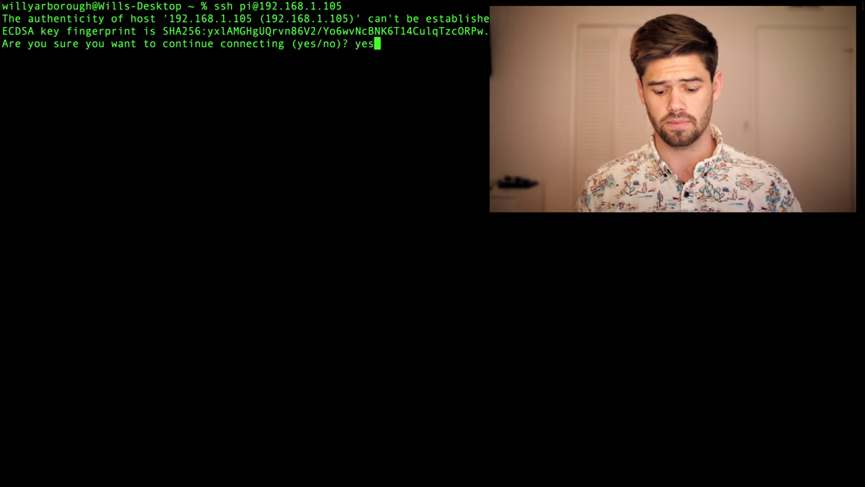
pyautogui.press('Return')
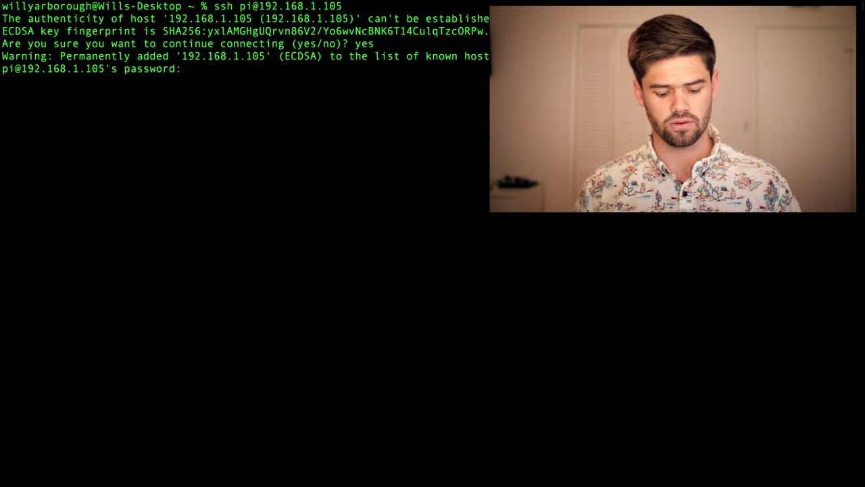
pyautogui.press('Return')
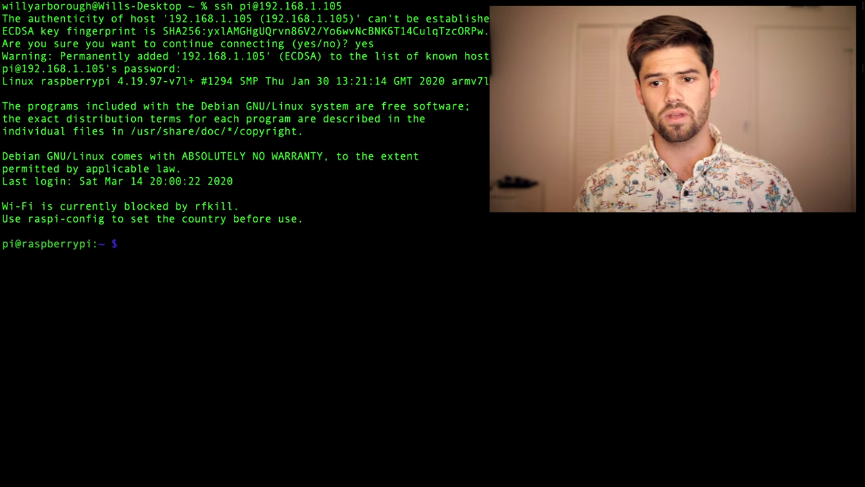